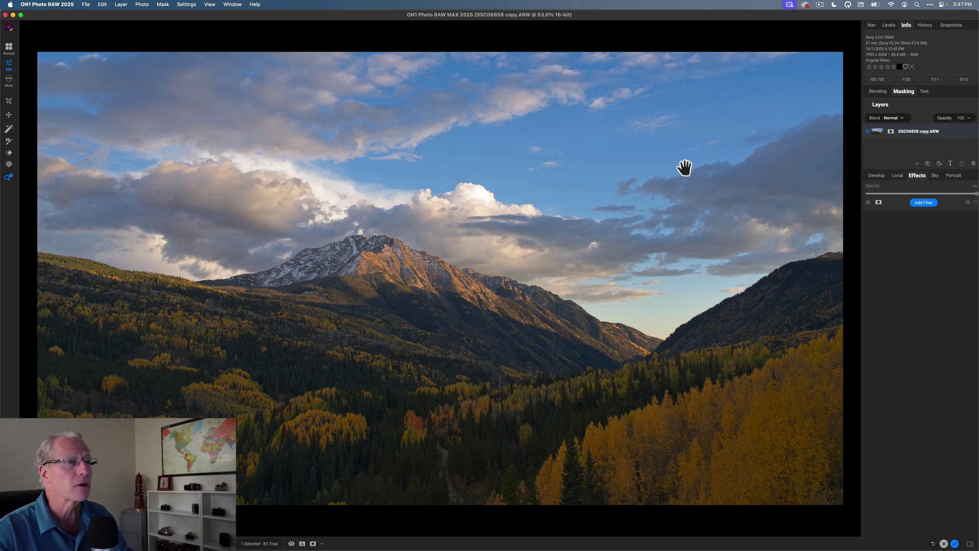
# Compare with the unedited photo, then add a Dynamic Contrast filter from the Filters browser.
pyautogui.press('super+p')
pyautogui.press('super+p')
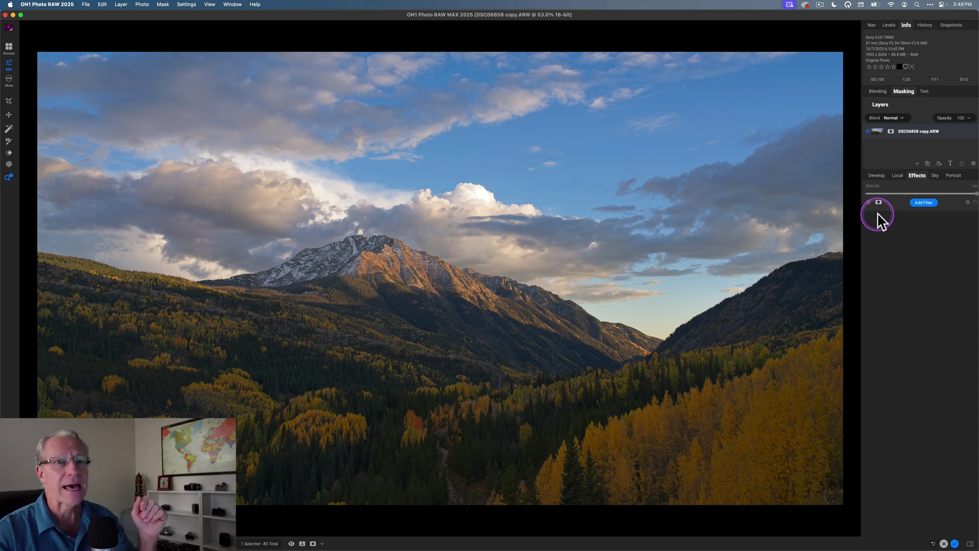
pyautogui.click(924, 203)
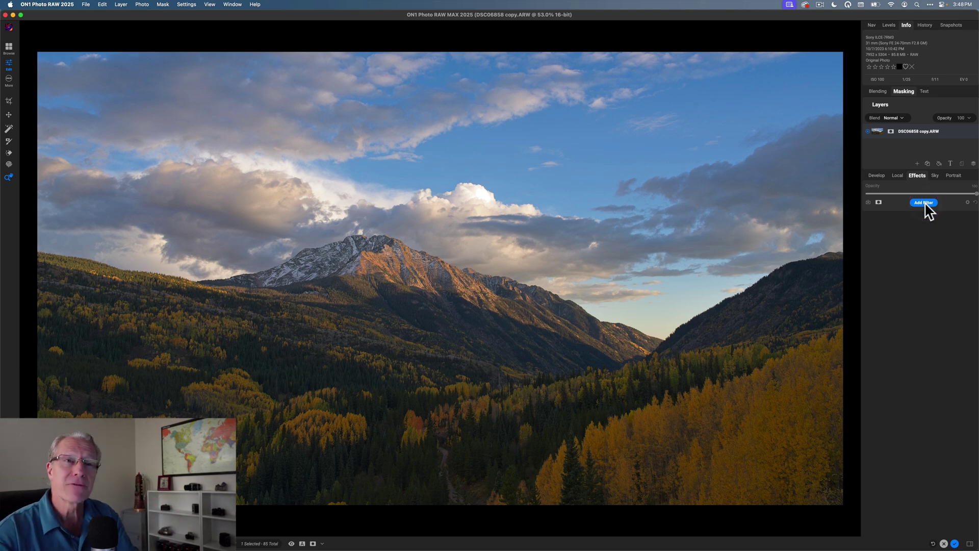
pyautogui.click(923, 203)
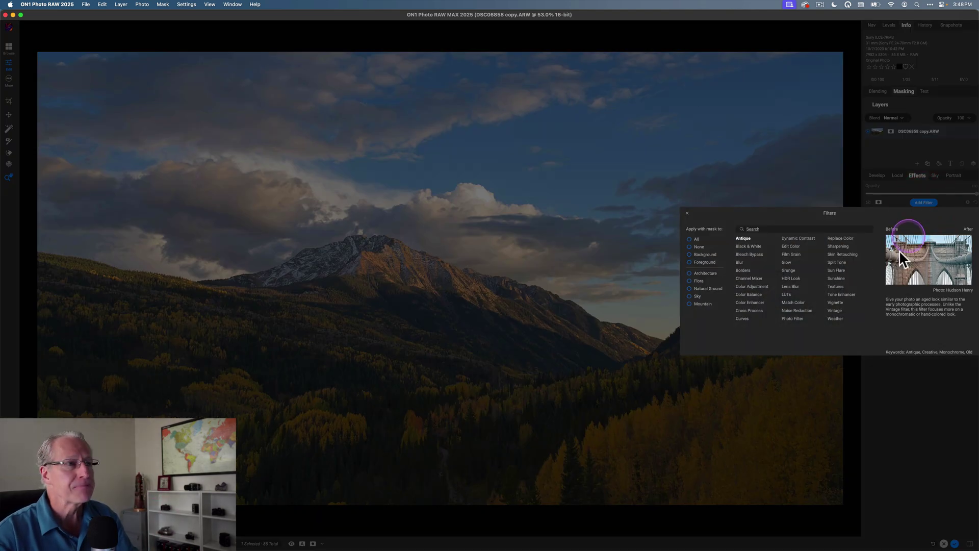
pyautogui.click(848, 295)
pyautogui.click(791, 239)
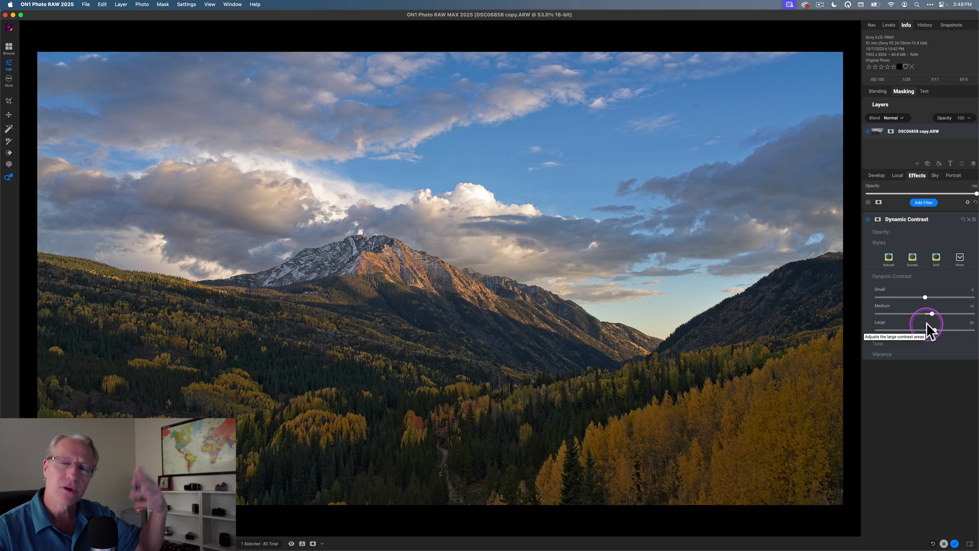
# Give Dynamic Contrast a Mask AI depth mask and drag its Levels left to cover more foreground.
pyautogui.click(878, 219)
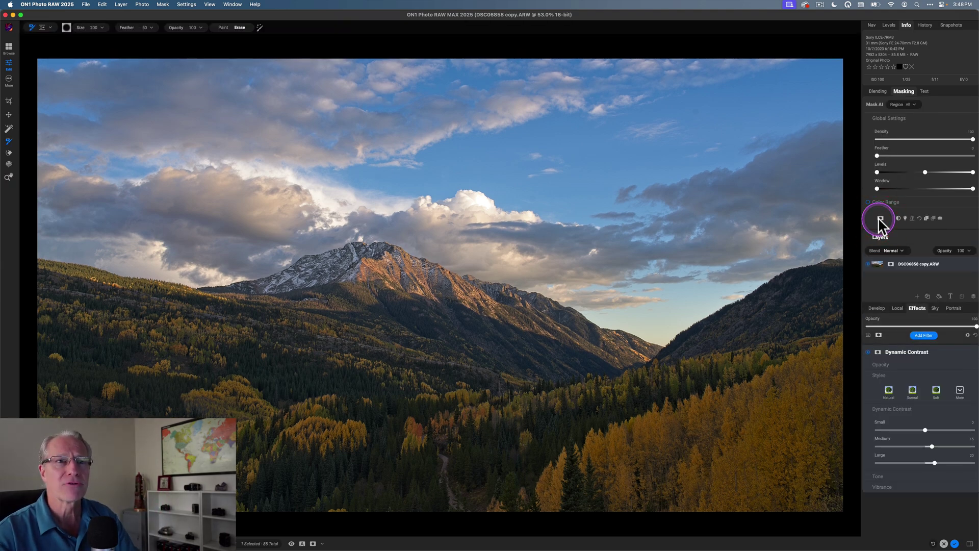
pyautogui.click(912, 218)
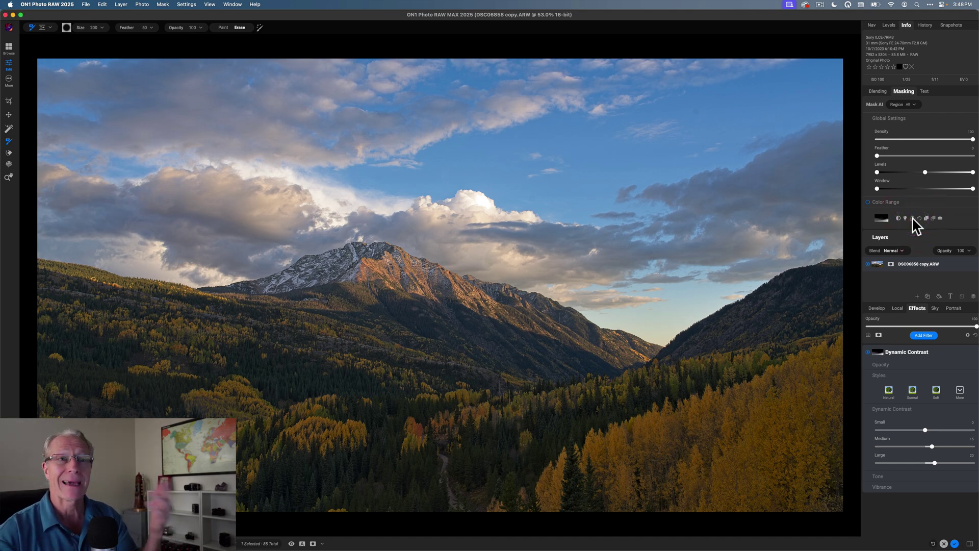
pyautogui.click(940, 218)
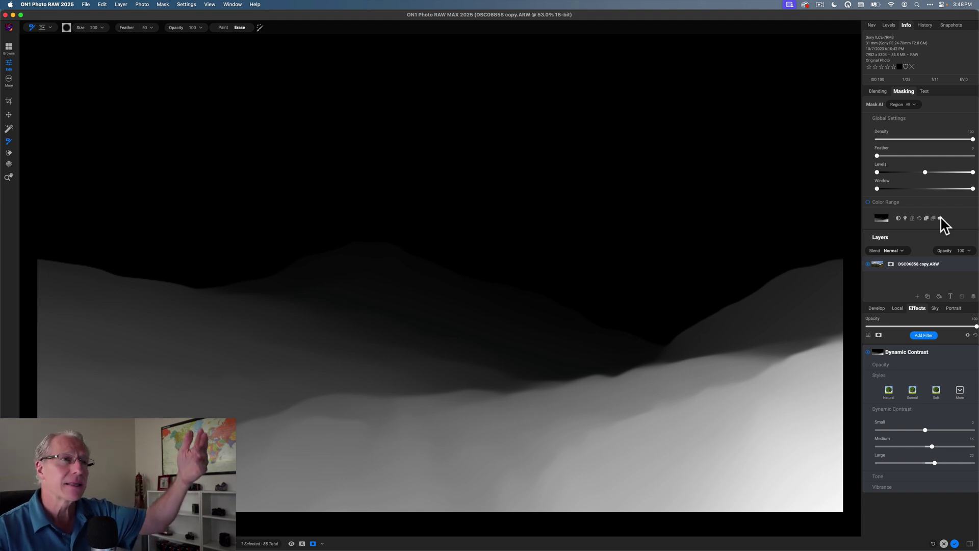
pyautogui.click(932, 163)
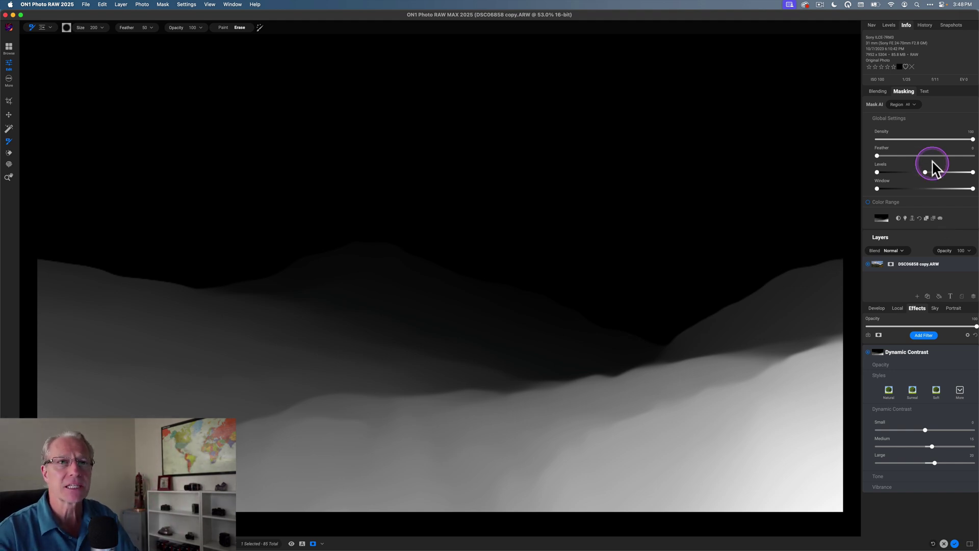
pyautogui.moveTo(924, 173); pyautogui.dragTo(891, 169)
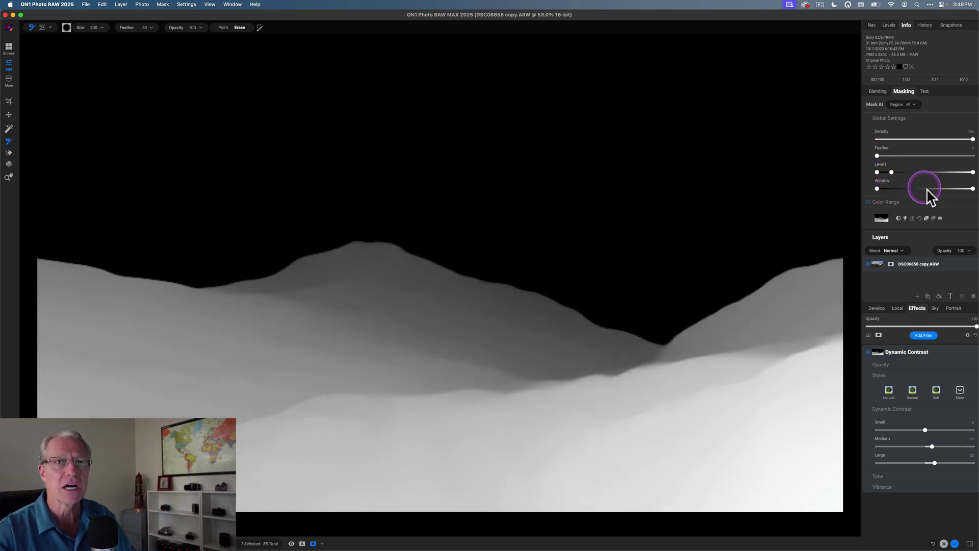
# Return to the colour view and toggle the Dynamic Contrast filter off and on to compare.
pyautogui.click(941, 216)
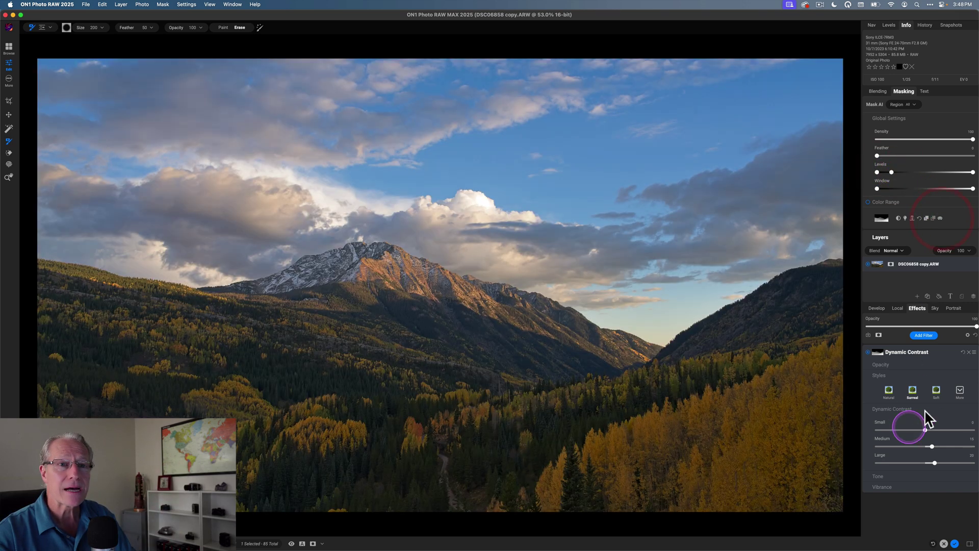
pyautogui.click(888, 387)
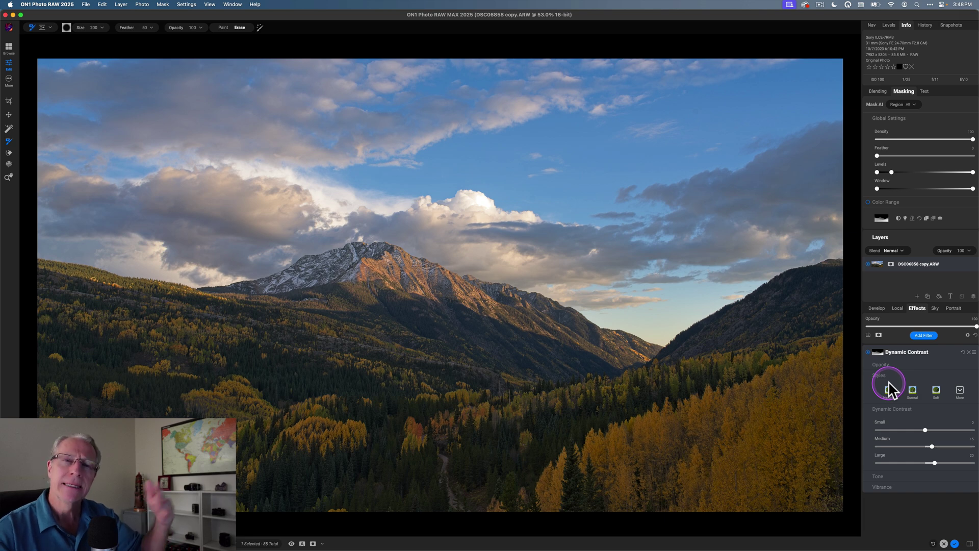
pyautogui.click(874, 381)
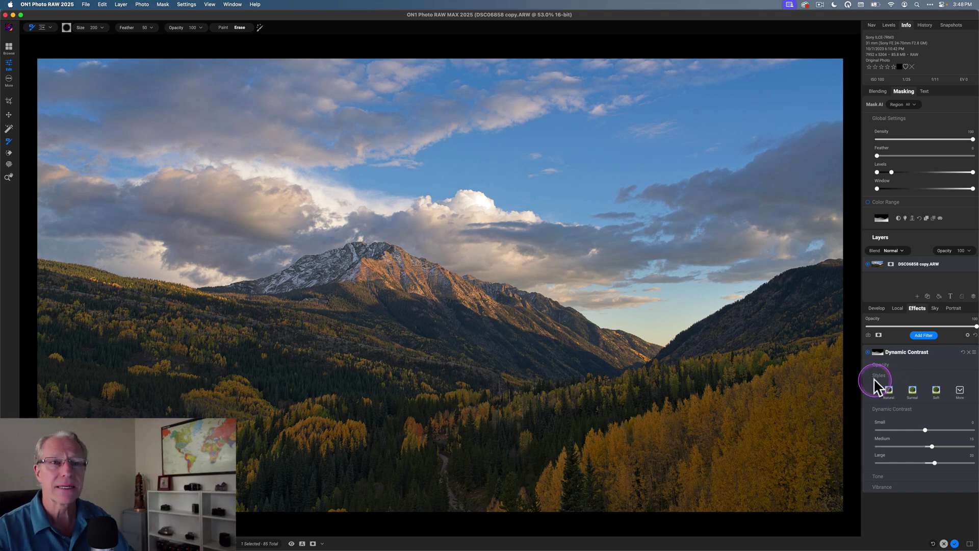
pyautogui.click(868, 352)
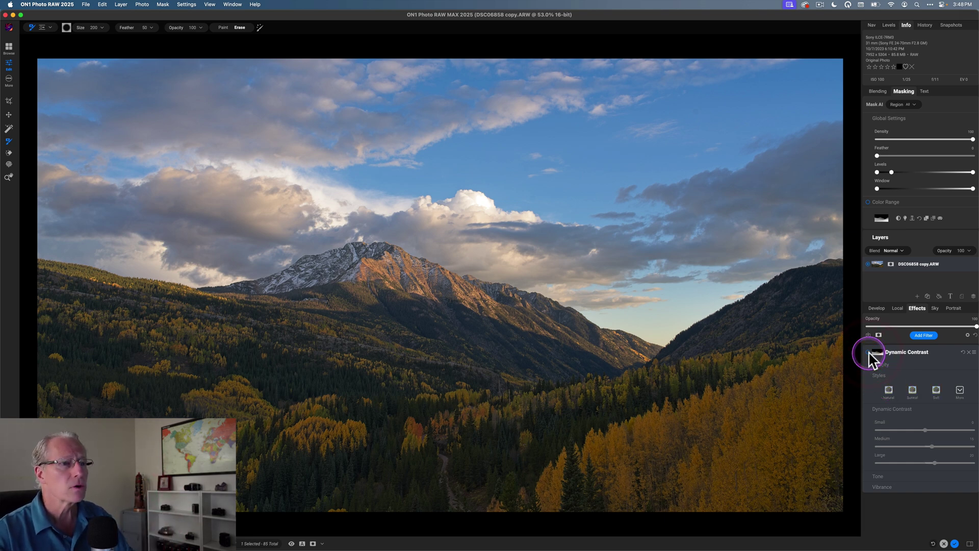
pyautogui.click(868, 352)
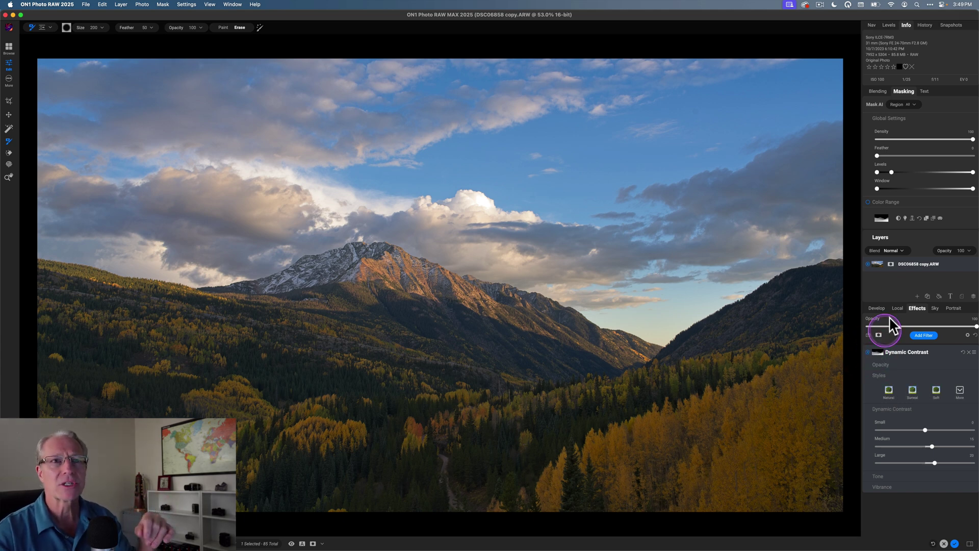
# Add another Dynamic Contrast filter with a Color Range depth mask, then invert it.
pyautogui.click(899, 293)
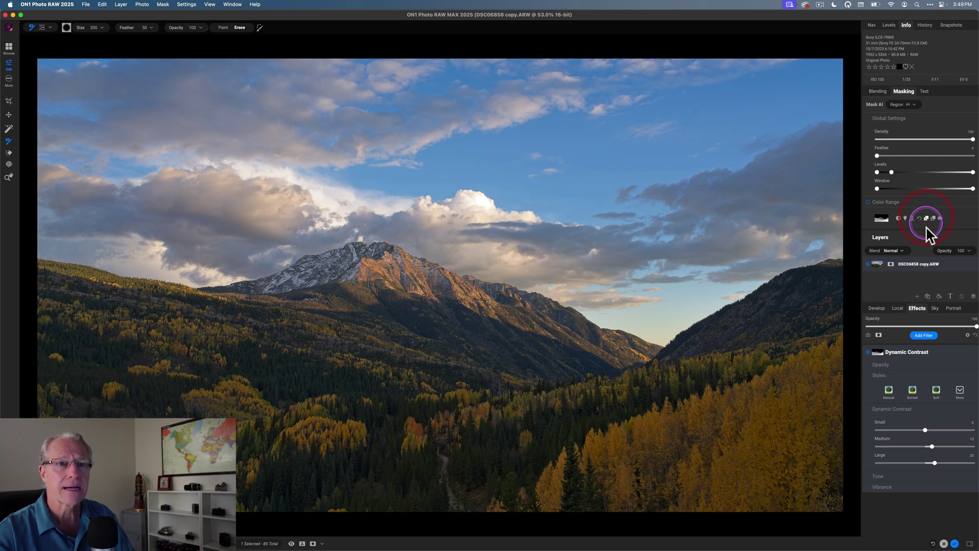
pyautogui.click(924, 335)
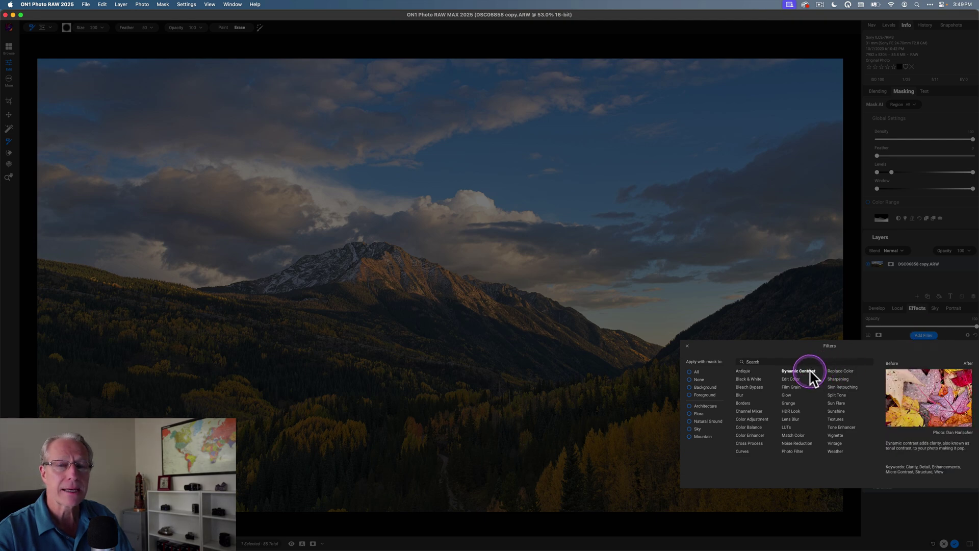
pyautogui.click(810, 371)
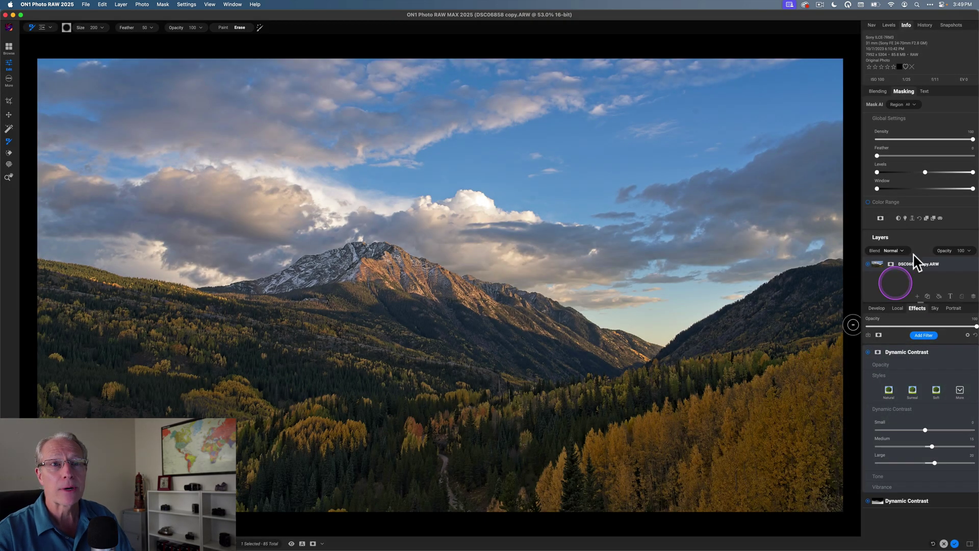
pyautogui.click(933, 218)
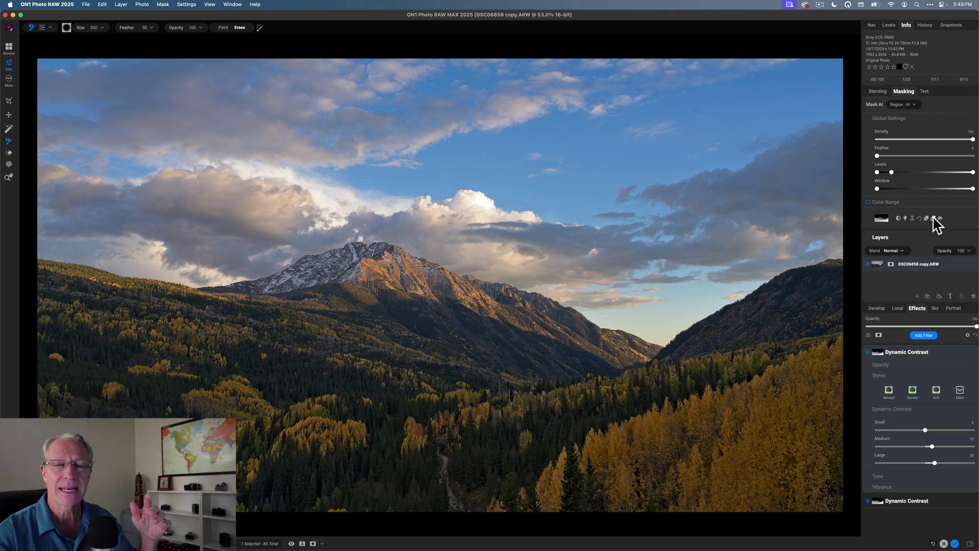
pyautogui.click(898, 218)
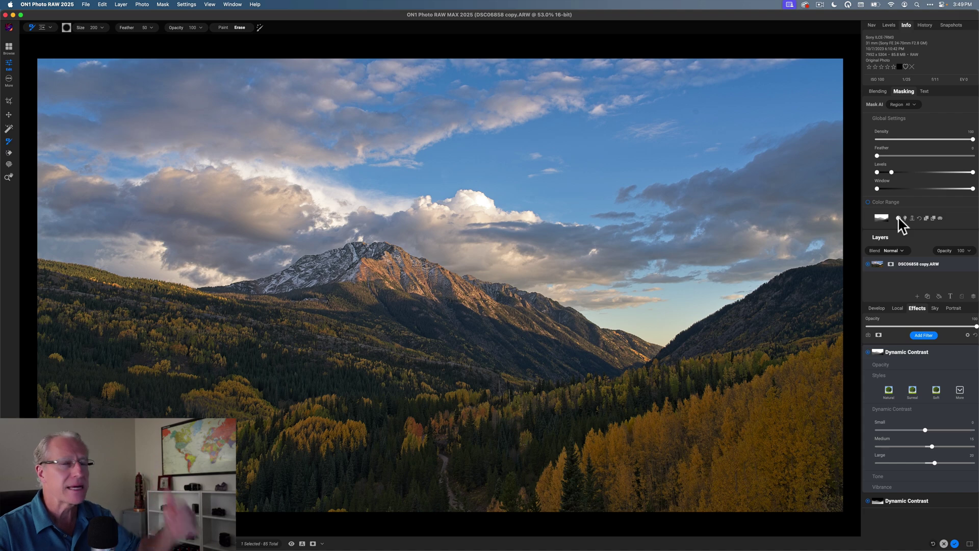
# Move both mask Levels handles inward while viewing the mask, then set Large contrast to -29.
pyautogui.click(939, 218)
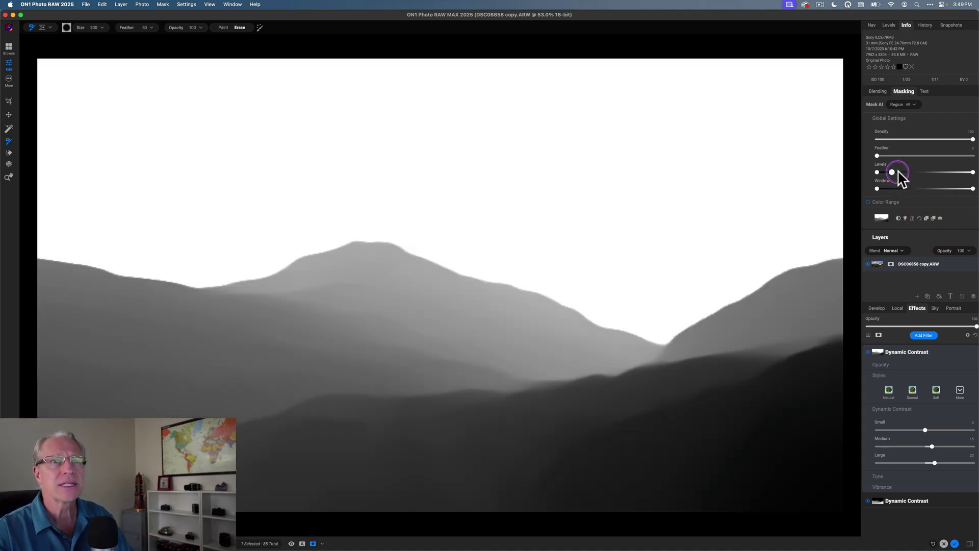
pyautogui.moveTo(898, 172); pyautogui.dragTo(885, 172)
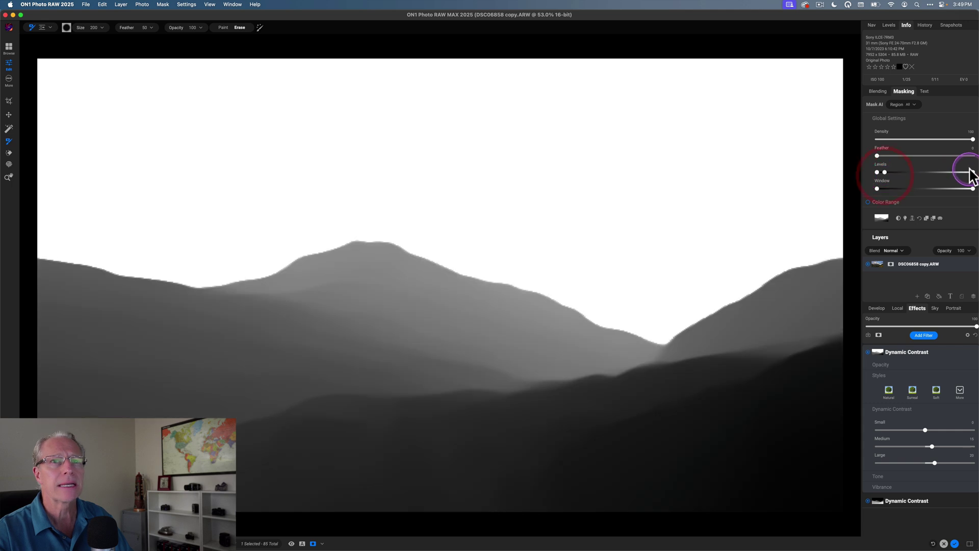
pyautogui.moveTo(970, 171); pyautogui.dragTo(908, 174)
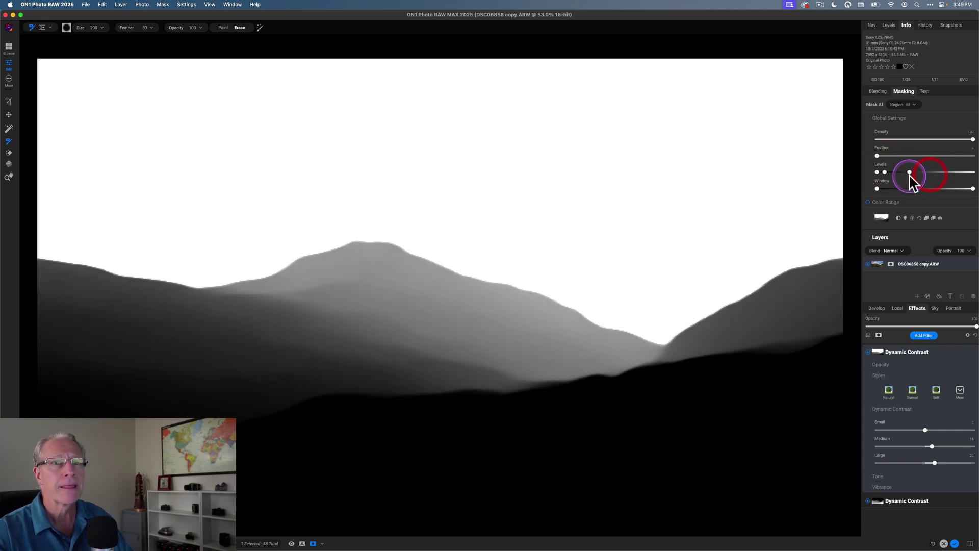
pyautogui.click(941, 217)
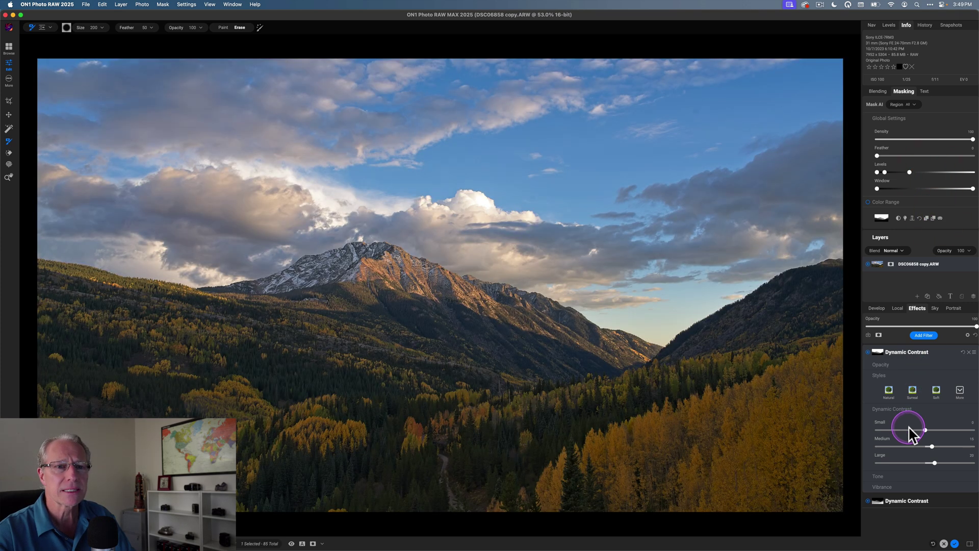
pyautogui.click(911, 462)
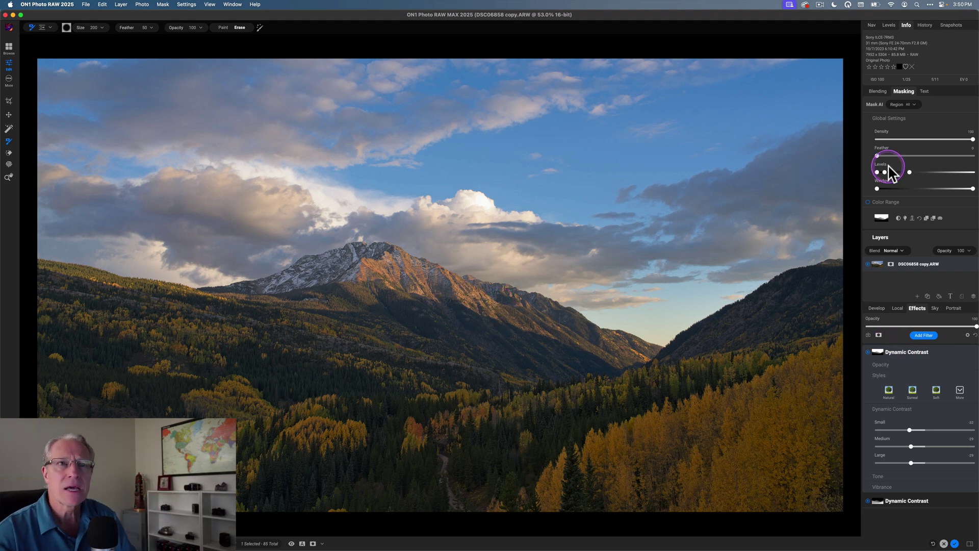
# Collapse the mask and first Dynamic Contrast panels, then open the Filters browser.
pyautogui.click(903, 91)
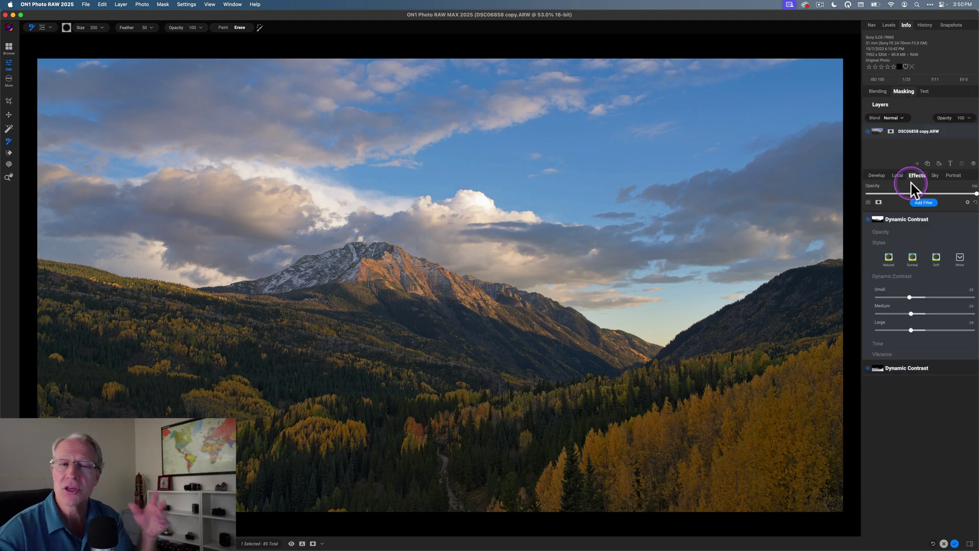
pyautogui.click(913, 218)
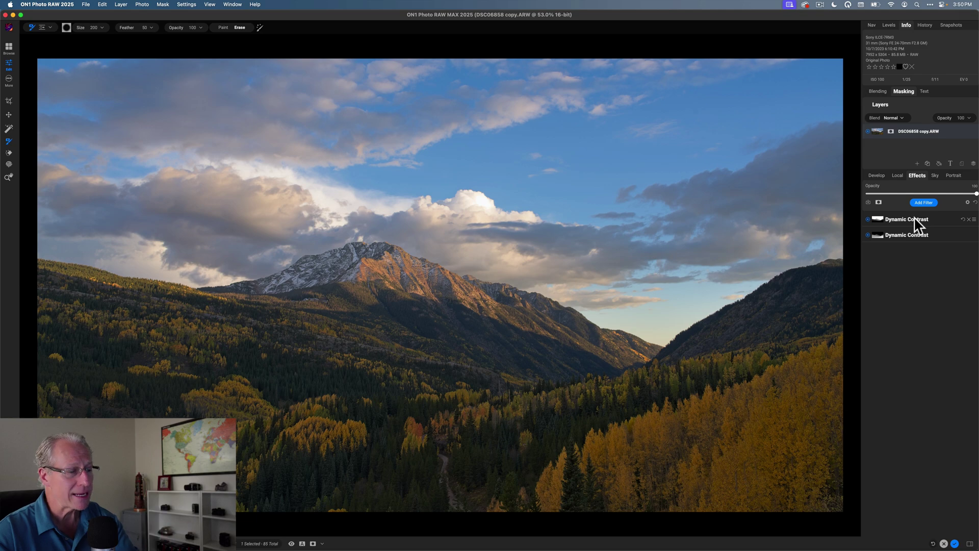
pyautogui.click(923, 203)
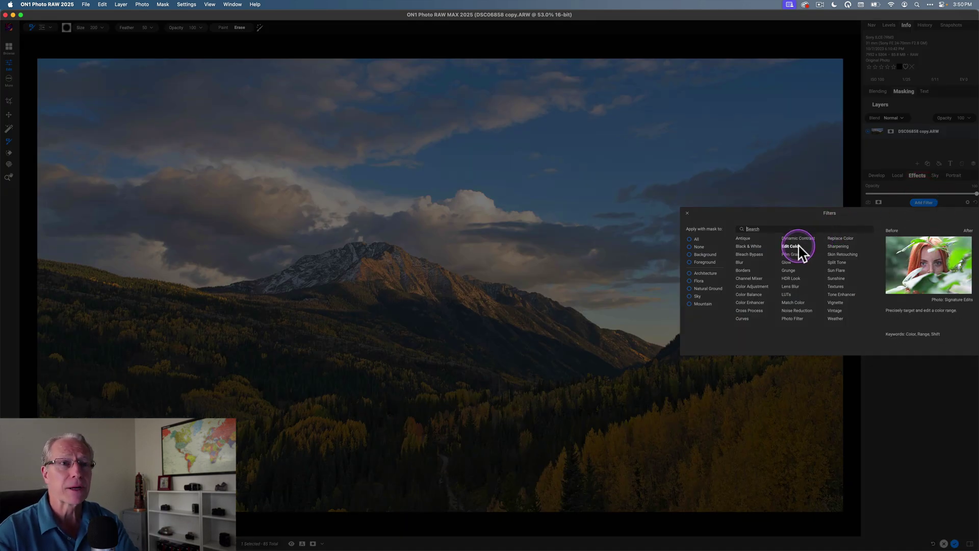
# Add an Edit Color filter targeting the yellow aspens, previewing the affected colour range.
pyautogui.click(791, 246)
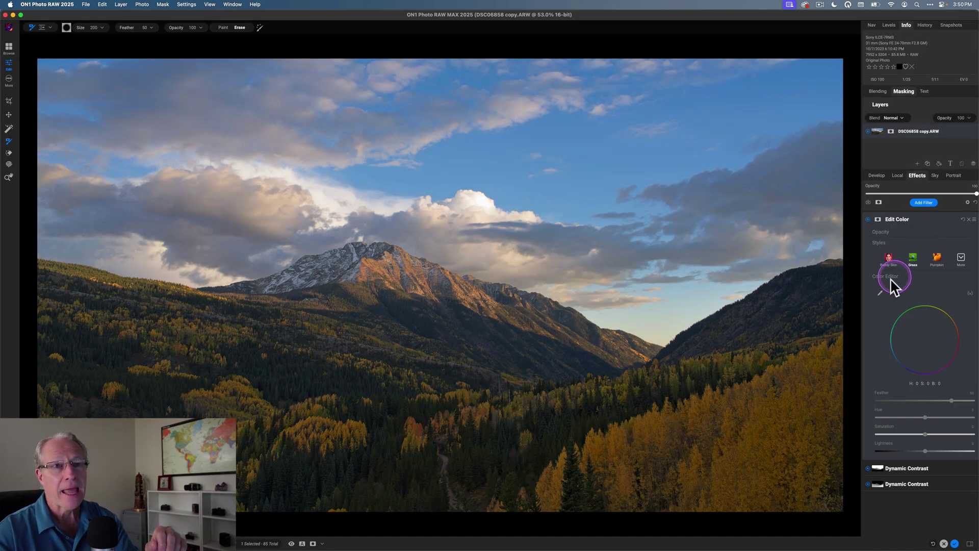
pyautogui.click(879, 294)
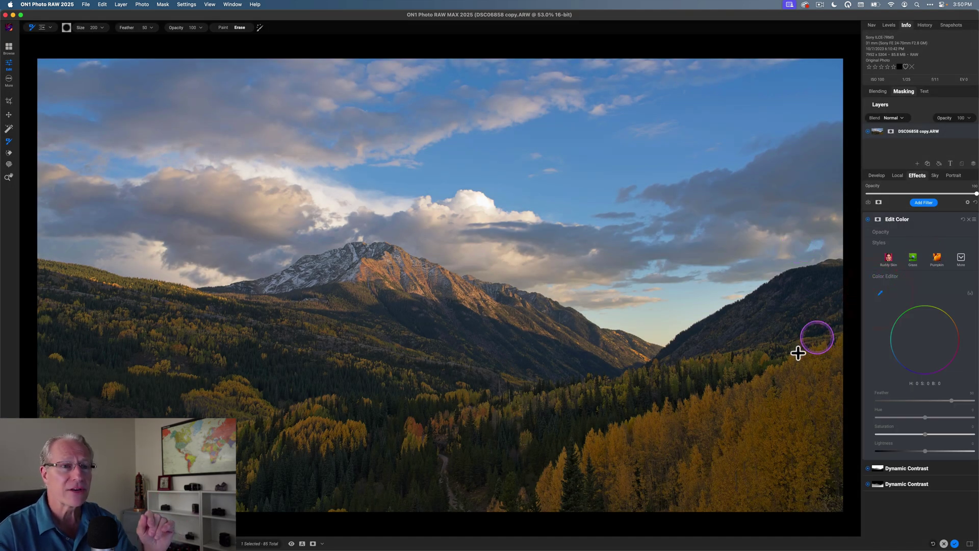
pyautogui.click(727, 428)
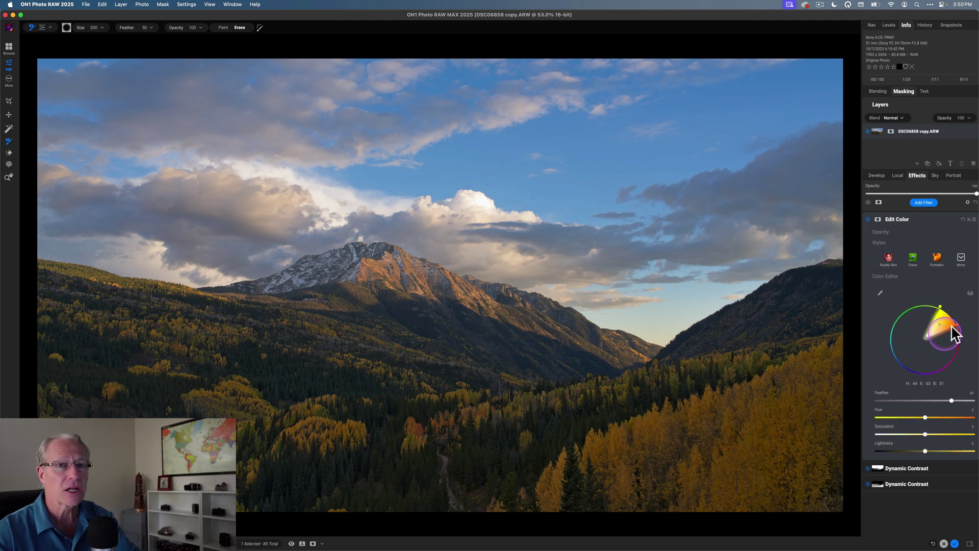
pyautogui.click(970, 294)
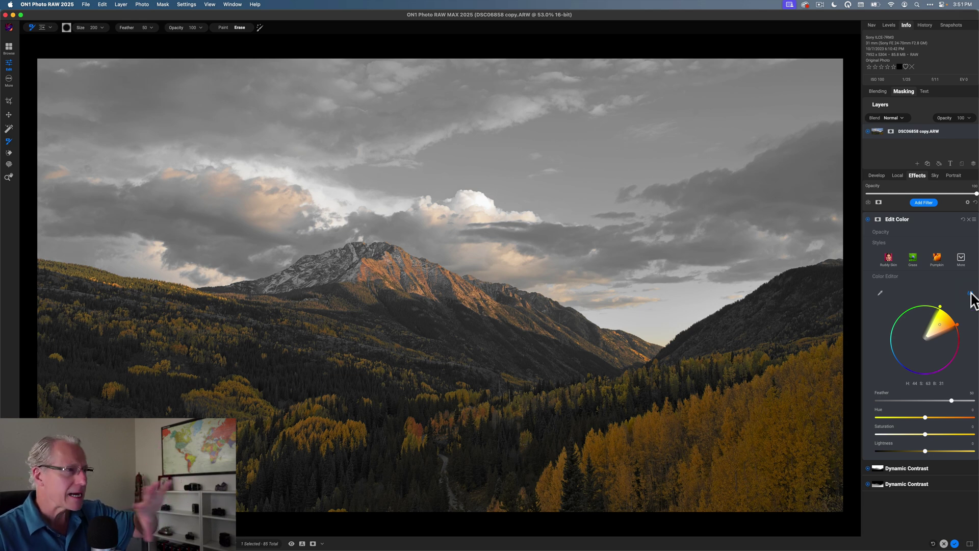
pyautogui.click(970, 294)
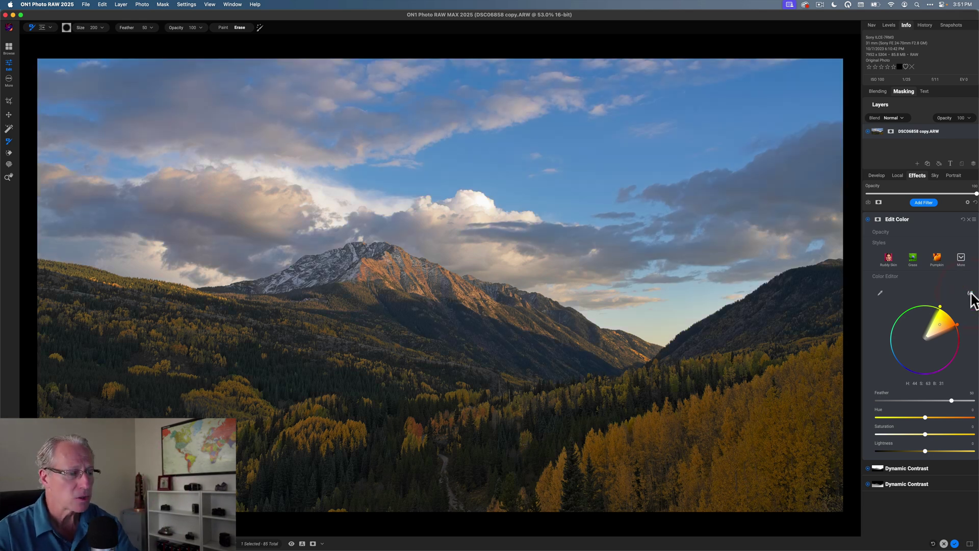
# Set Hue 36, Saturation 26 and Lightness 24, then toggle the filter off and on to compare.
pyautogui.moveTo(925, 417); pyautogui.dragTo(954, 418)
pyautogui.click(948, 434)
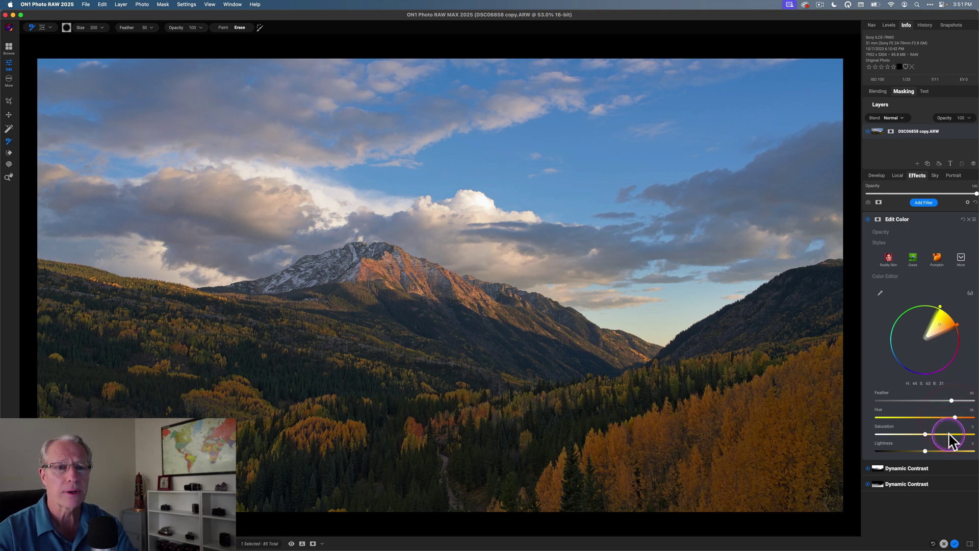
pyautogui.click(948, 450)
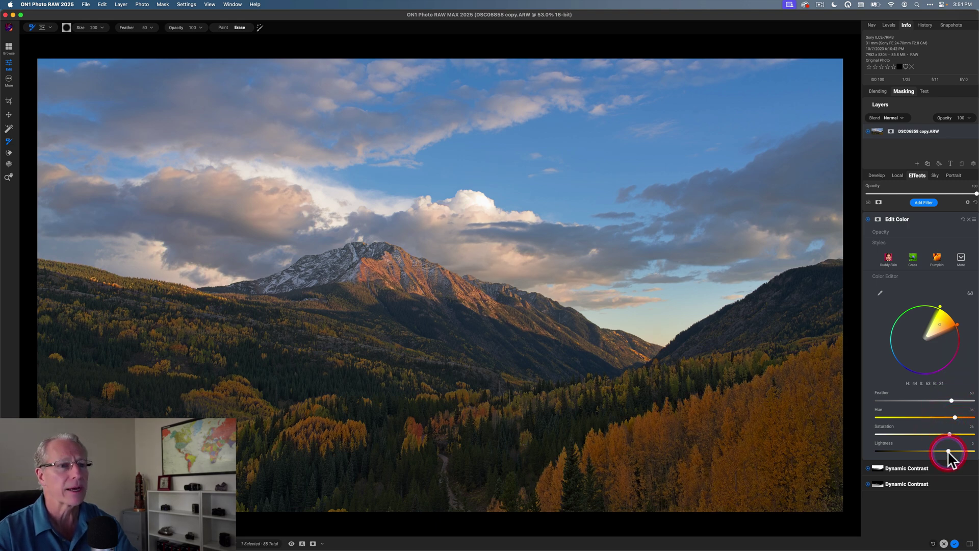
pyautogui.click(871, 421)
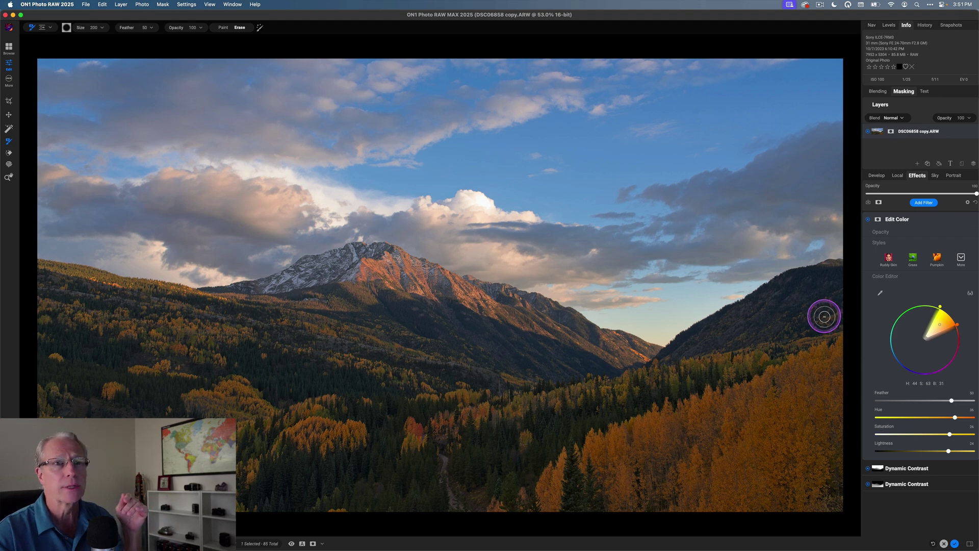
pyautogui.click(867, 219)
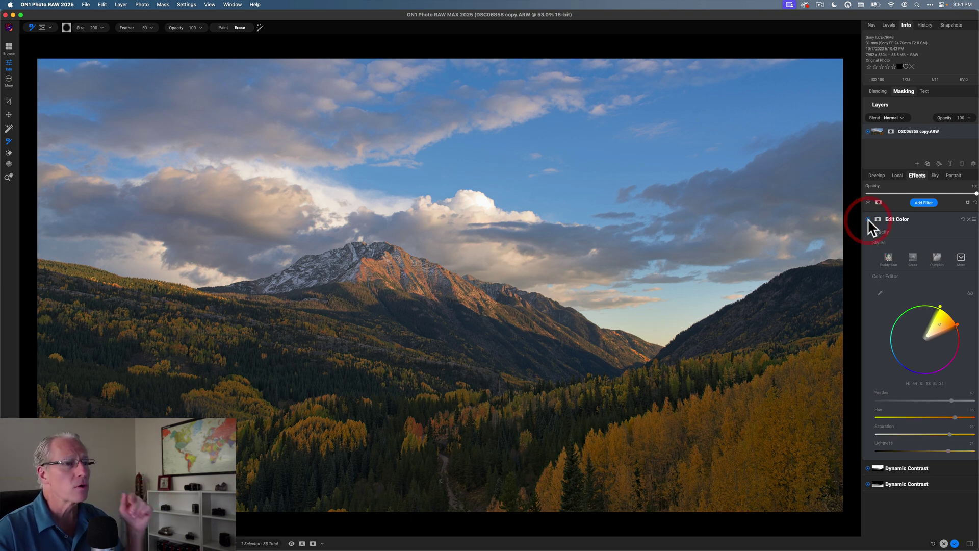
pyautogui.click(867, 218)
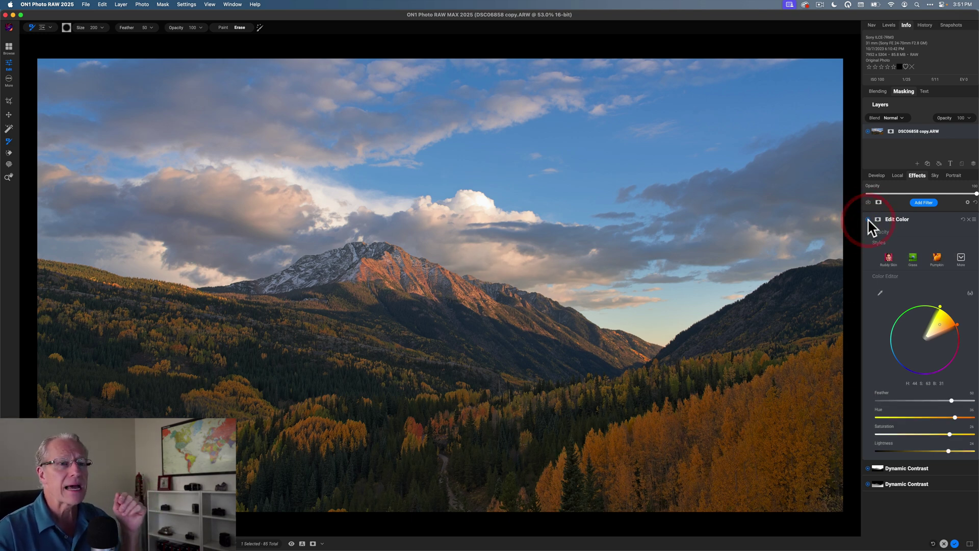
pyautogui.click(882, 224)
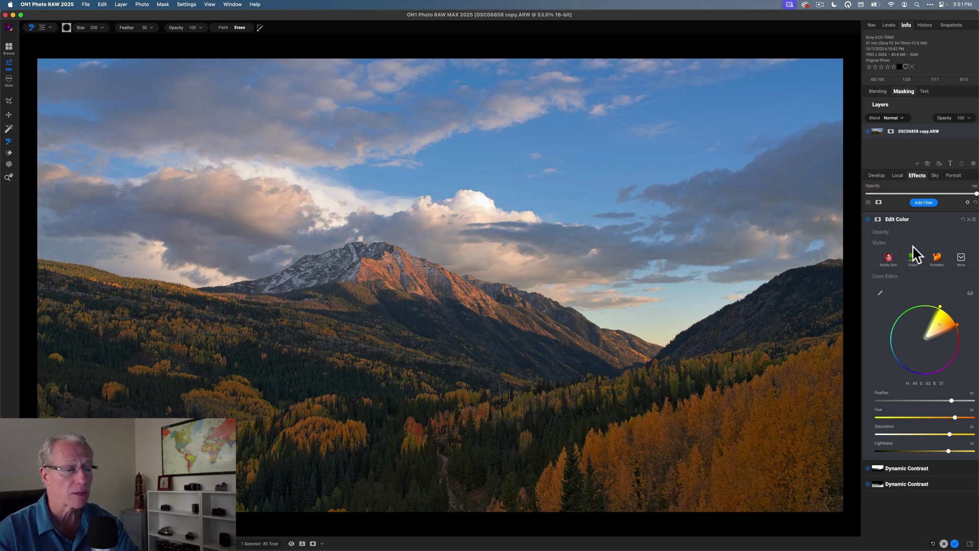
# Add another Edit Color filter targeting the green evergreen forest, previewing the affected range.
pyautogui.click(924, 202)
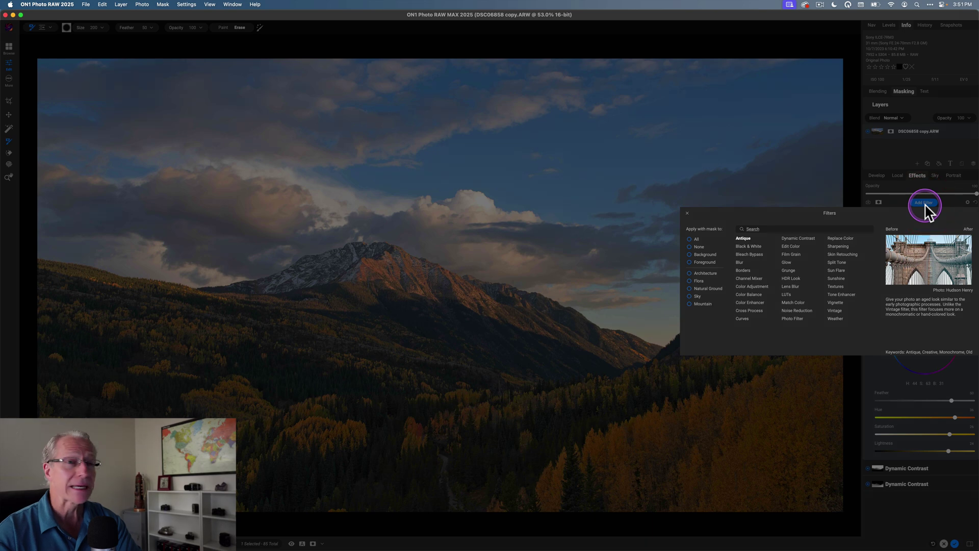
pyautogui.click(795, 247)
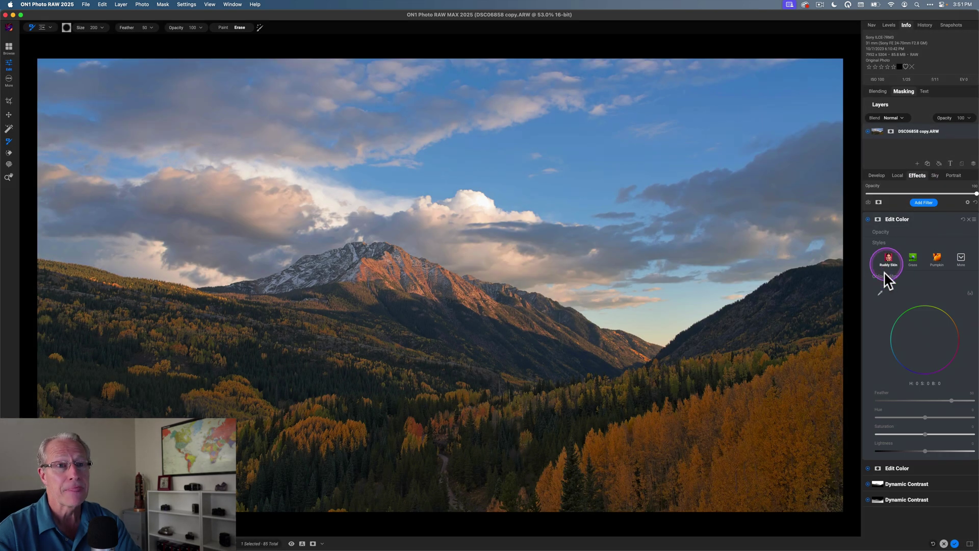
pyautogui.click(879, 291)
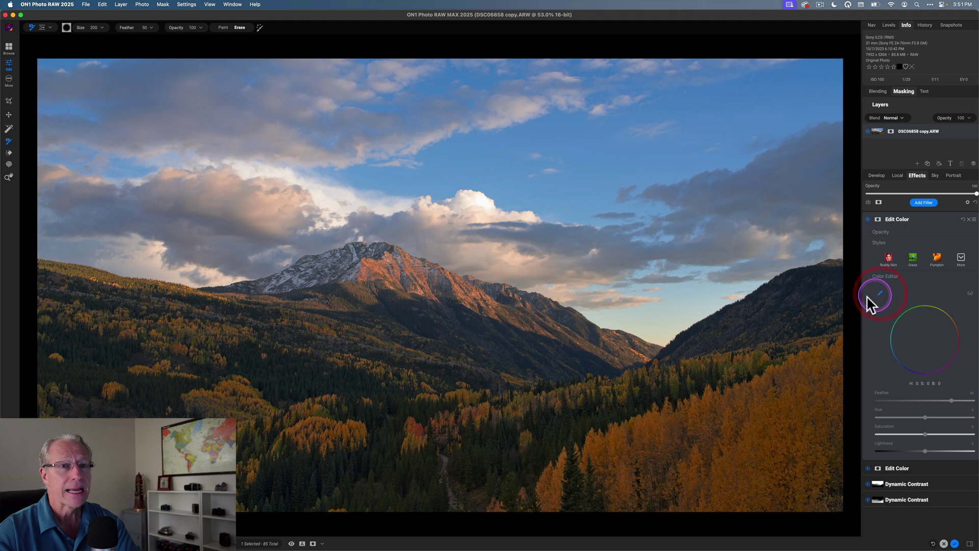
pyautogui.click(368, 413)
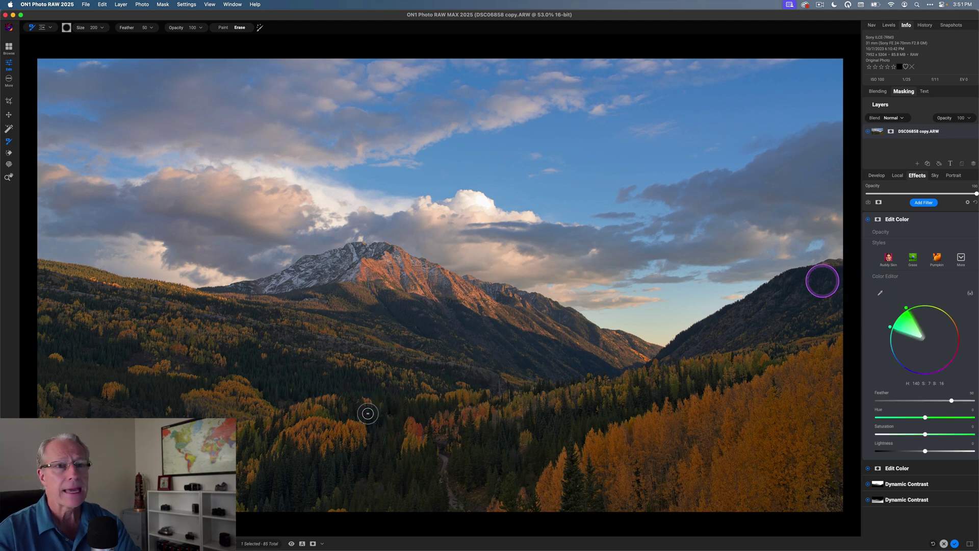
pyautogui.click(969, 293)
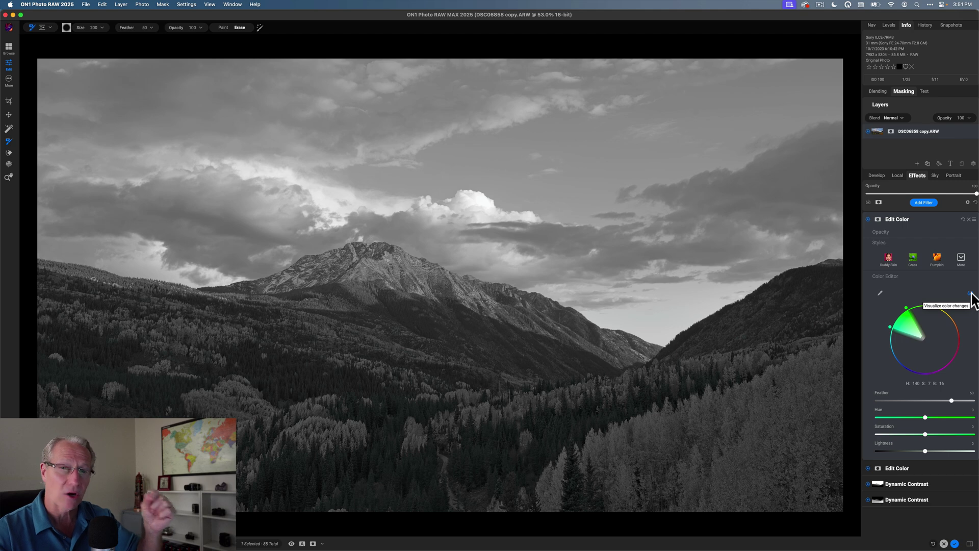
pyautogui.click(969, 294)
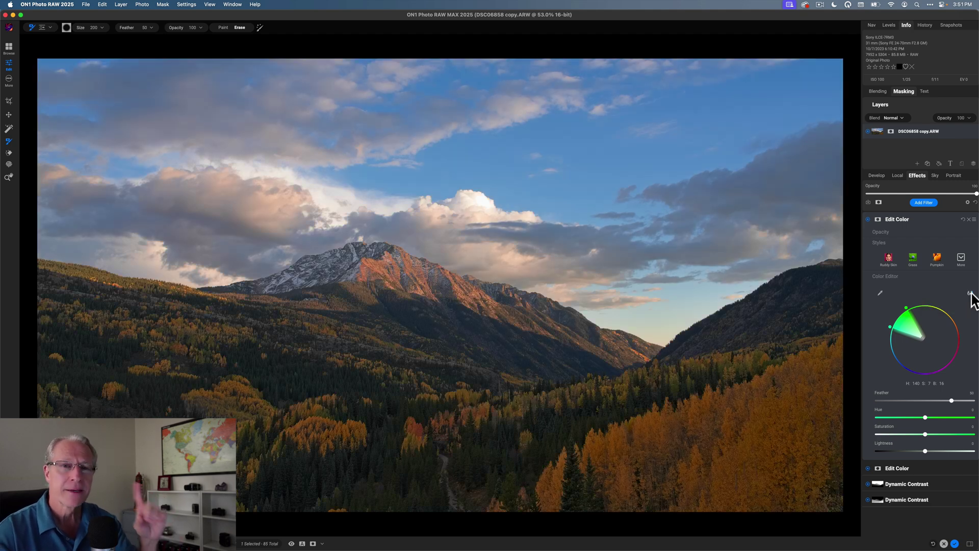
# Drop the greens' Lightness to -90 and toggle the filter off and on to compare.
pyautogui.moveTo(925, 451); pyautogui.dragTo(879, 452)
pyautogui.click(892, 294)
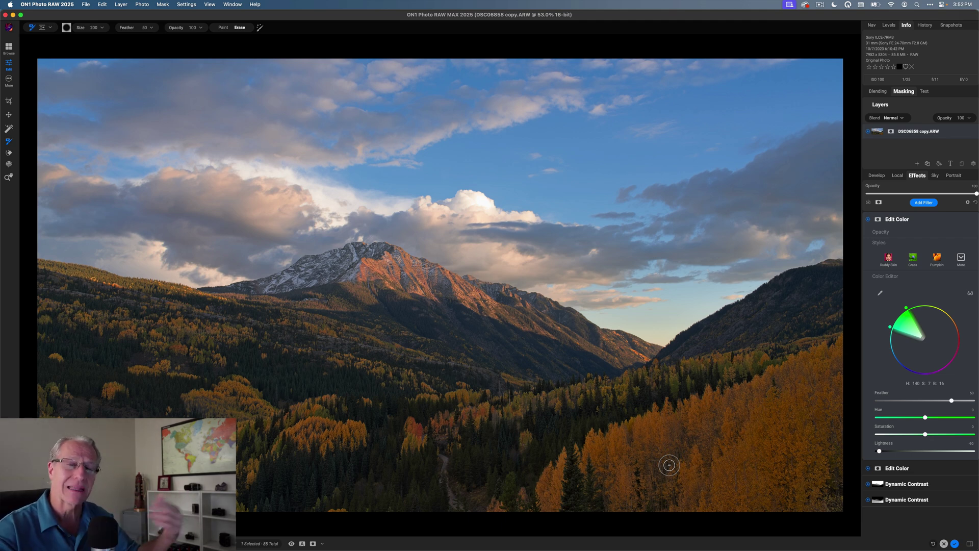
pyautogui.click(867, 219)
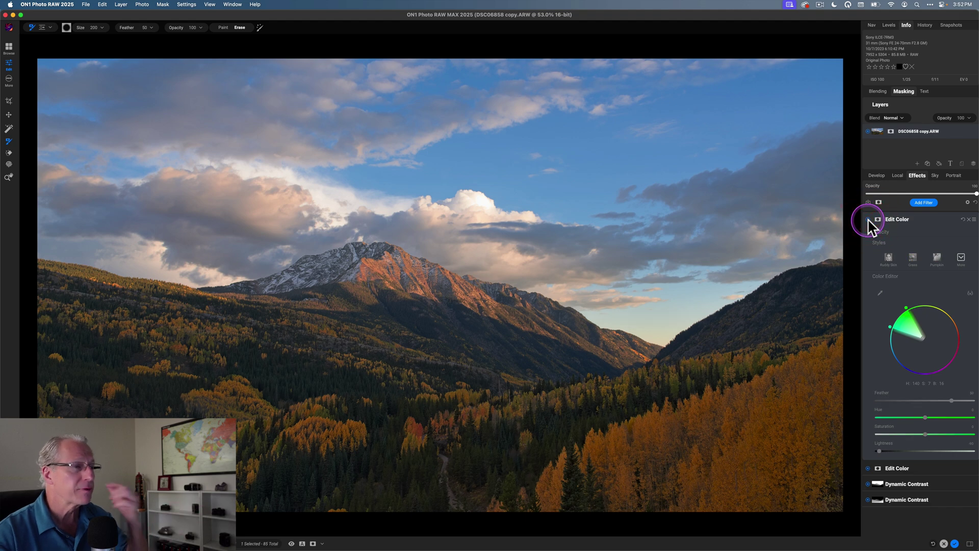
pyautogui.click(867, 219)
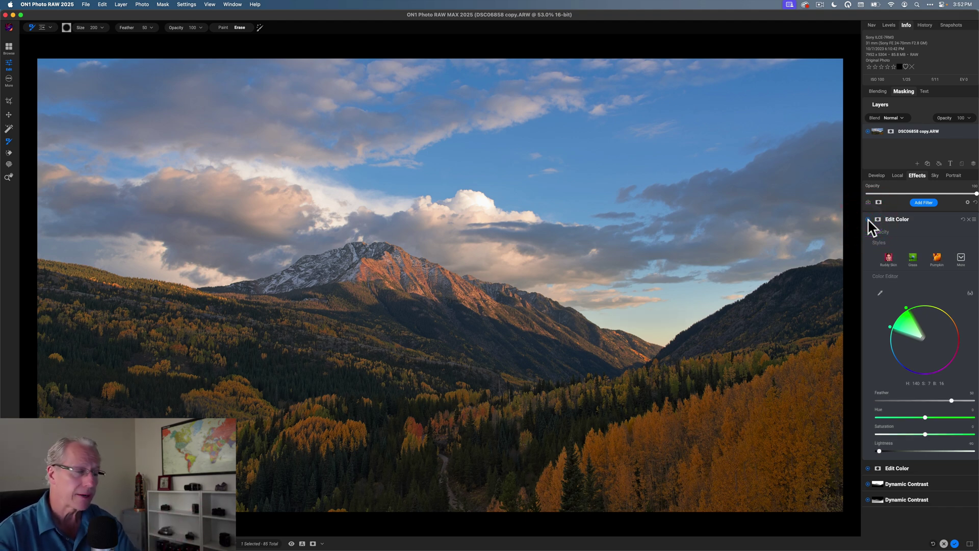
# Add a third Edit Color filter sampling the blue sky at Lightness -12, comparing on and off.
pyautogui.click(922, 202)
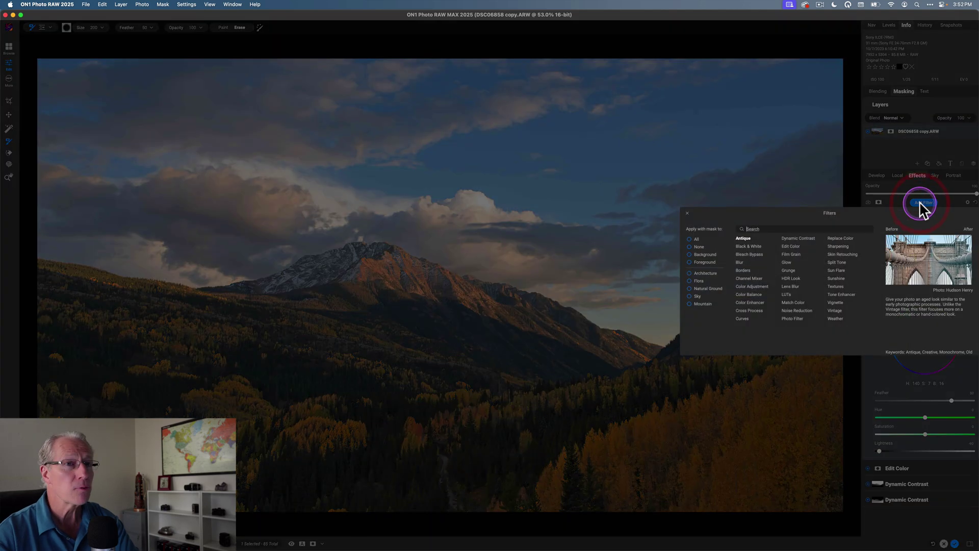
pyautogui.click(797, 250)
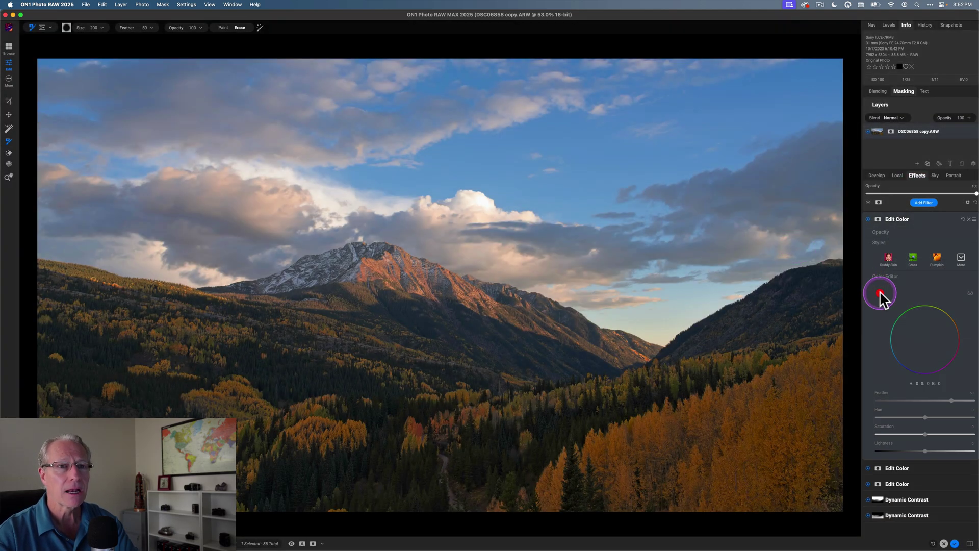
pyautogui.click(879, 292)
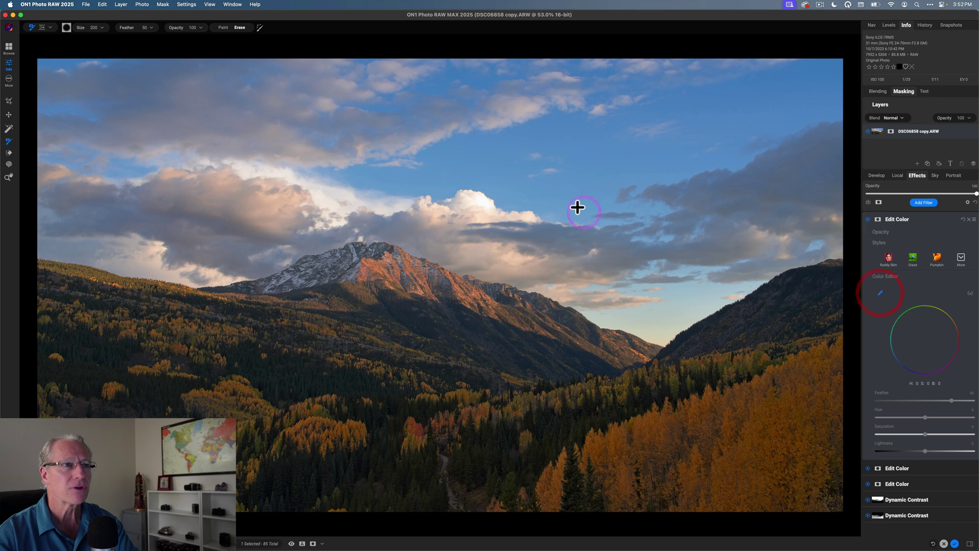
pyautogui.click(586, 176)
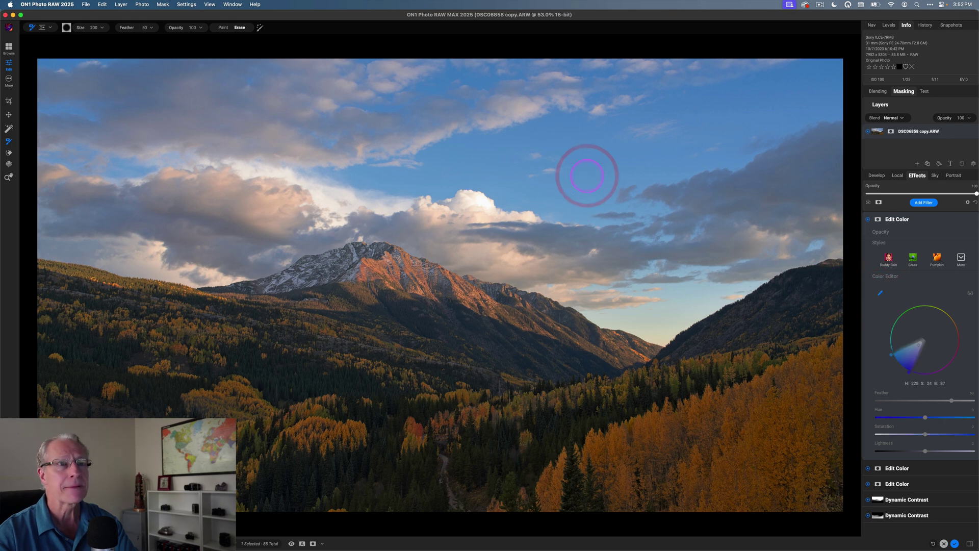
pyautogui.click(910, 449)
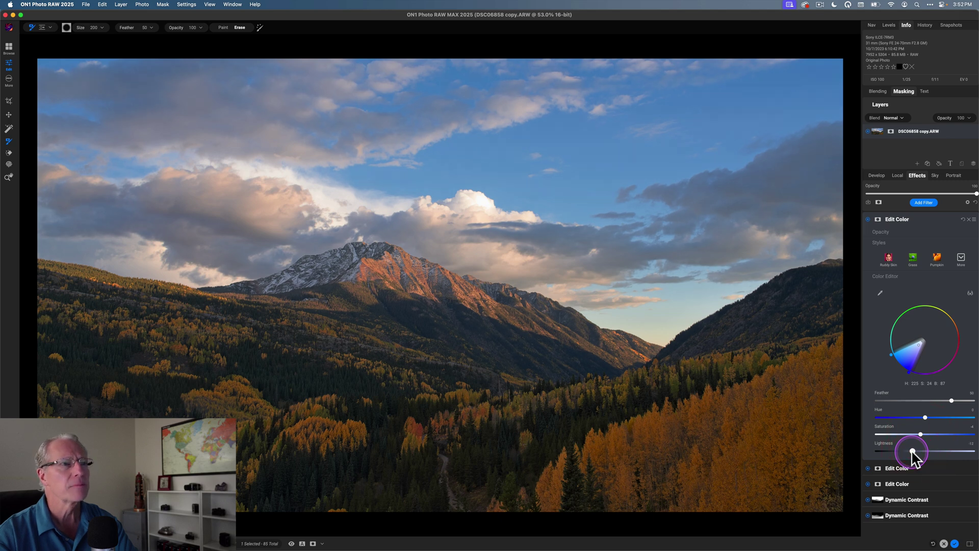
pyautogui.click(880, 246)
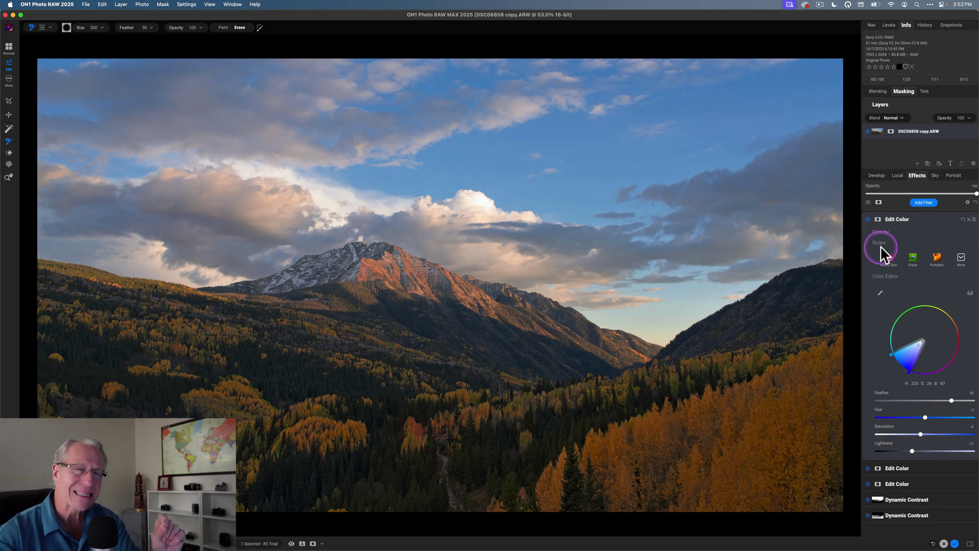
pyautogui.click(868, 219)
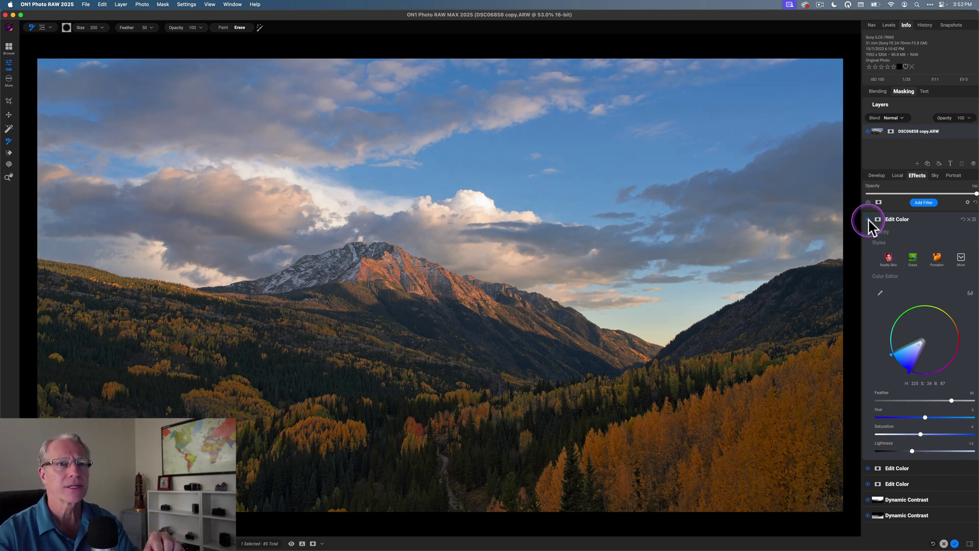
pyautogui.click(868, 219)
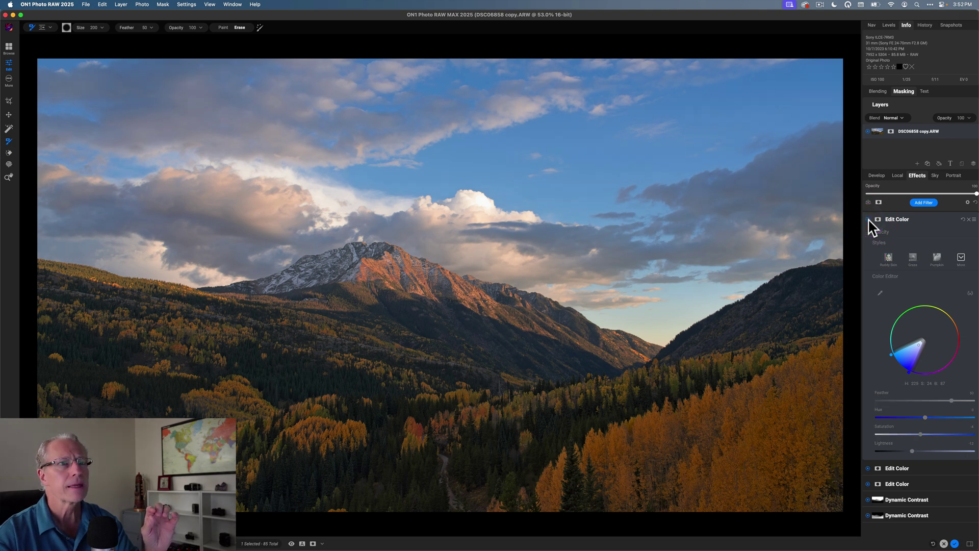
pyautogui.click(868, 218)
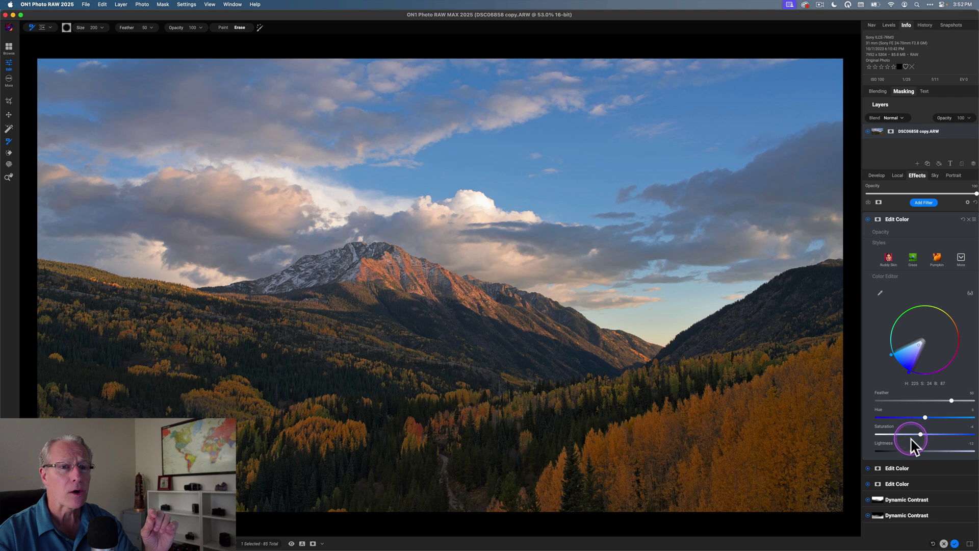
# Lower the blues' Lightness to -18 and toggle the filter off and on to compare.
pyautogui.moveTo(912, 452); pyautogui.dragTo(898, 452)
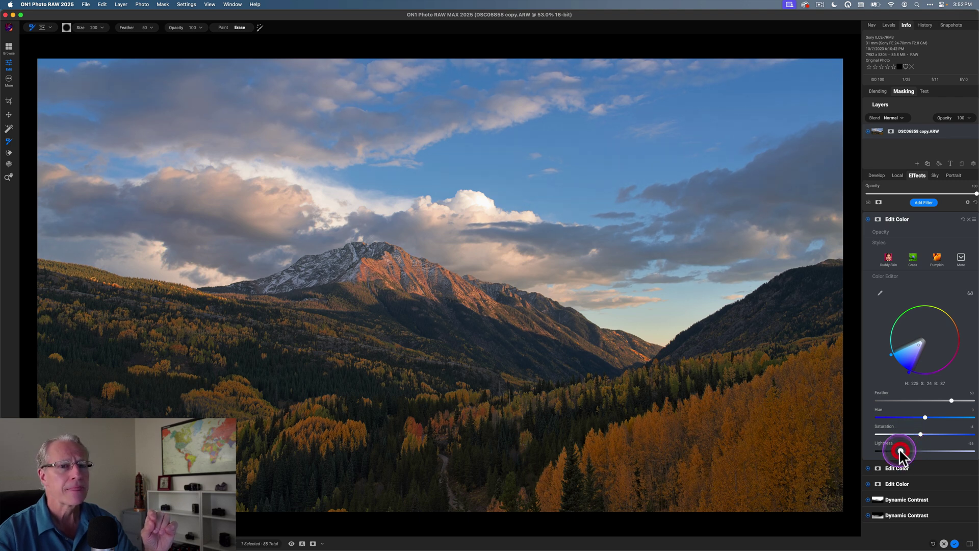
pyautogui.click(867, 219)
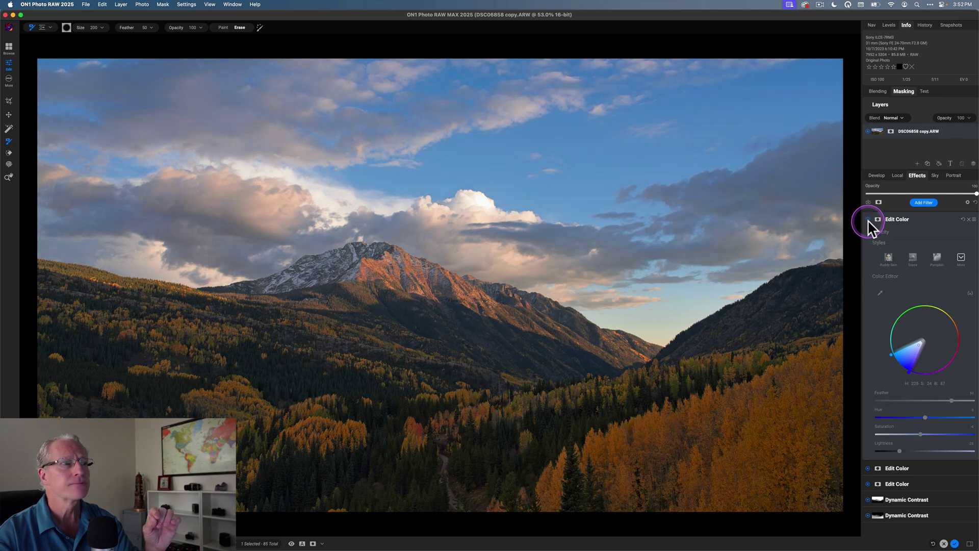
pyautogui.click(867, 219)
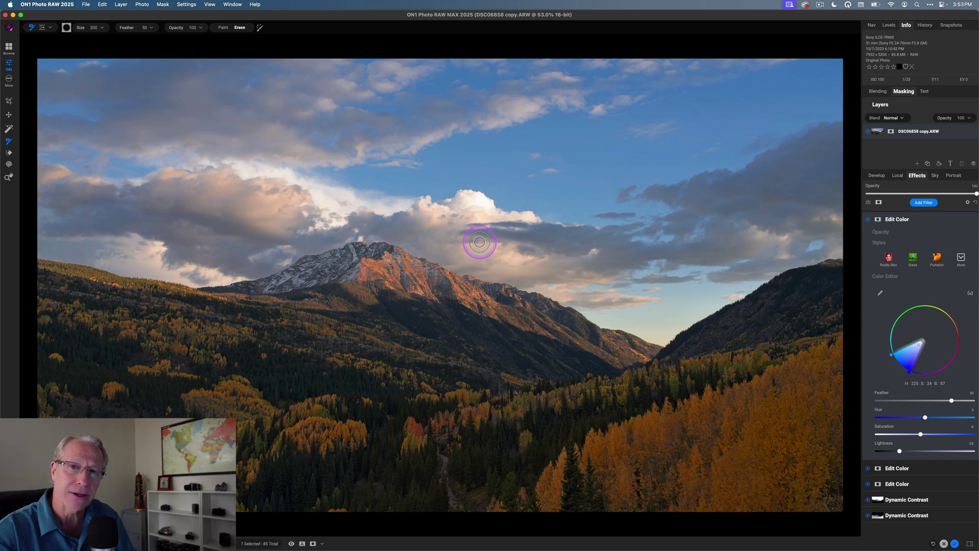
# Add a Color Balance filter with Midtones at hue 22, saturation 79 and Highlights at hue 29, saturation 24.
pyautogui.click(923, 202)
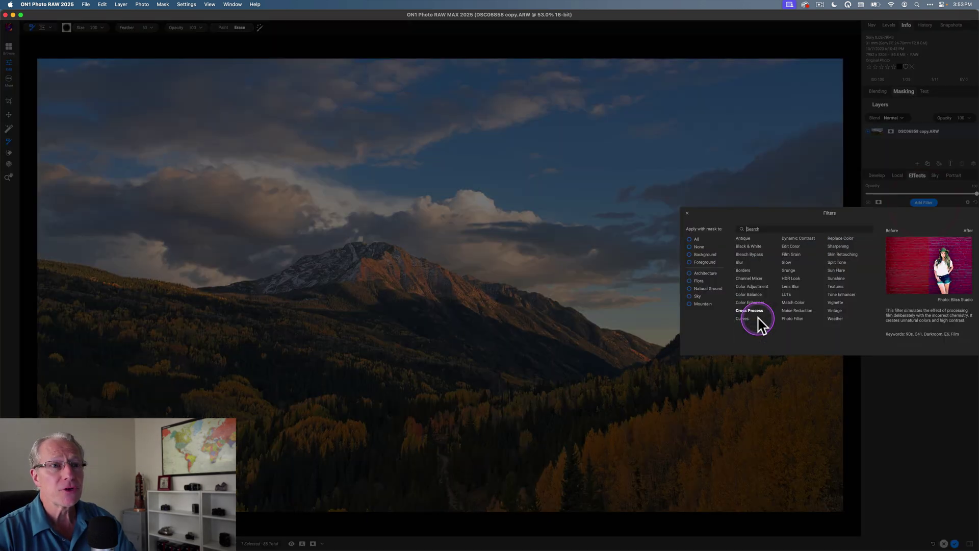
pyautogui.click(750, 294)
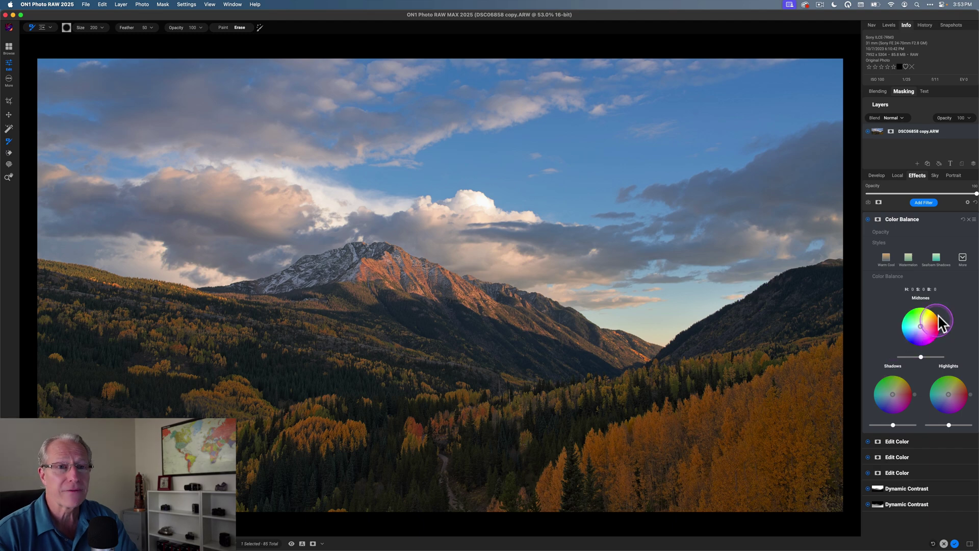
pyautogui.click(933, 320)
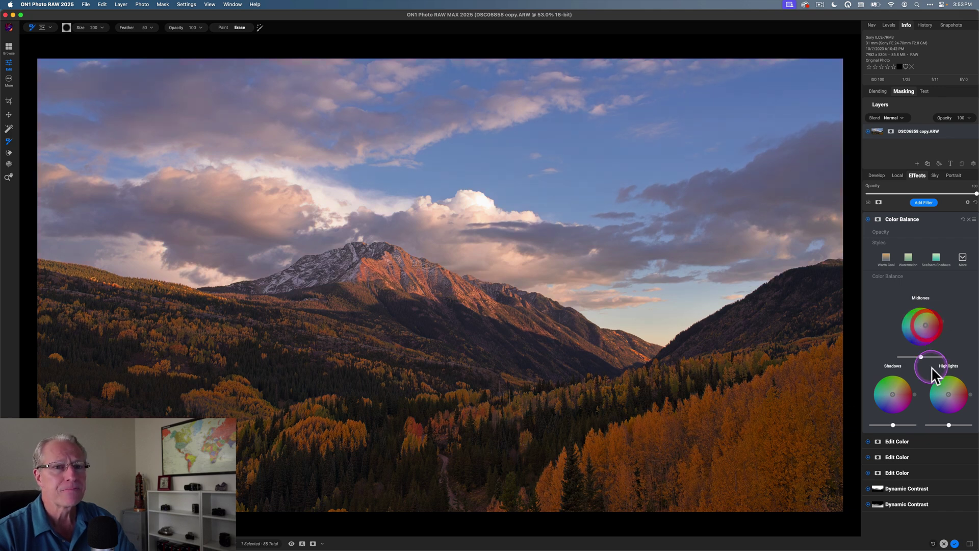
pyautogui.click(951, 392)
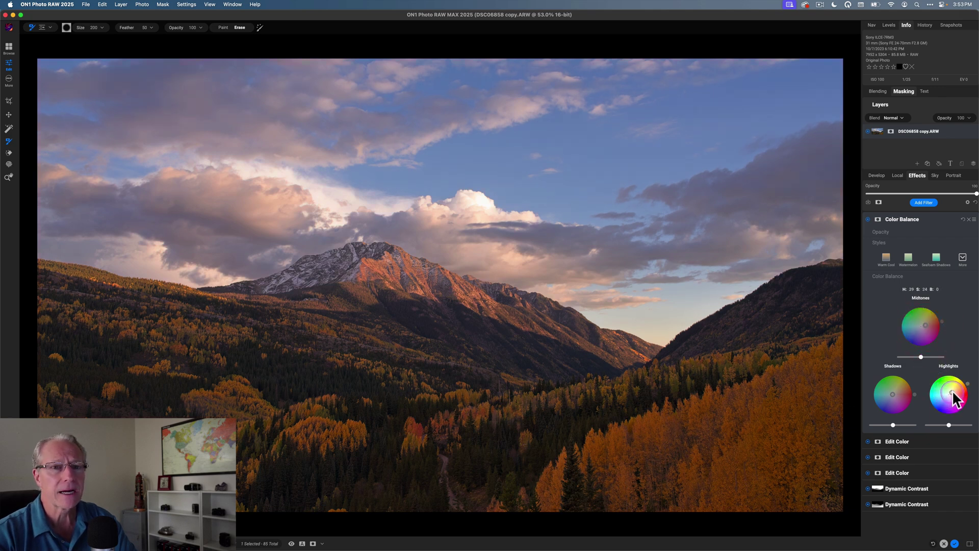
# Tint the Shadows blue-violet at about hue 248, saturation 37.
pyautogui.click(889, 397)
pyautogui.moveTo(890, 397); pyautogui.dragTo(890, 399)
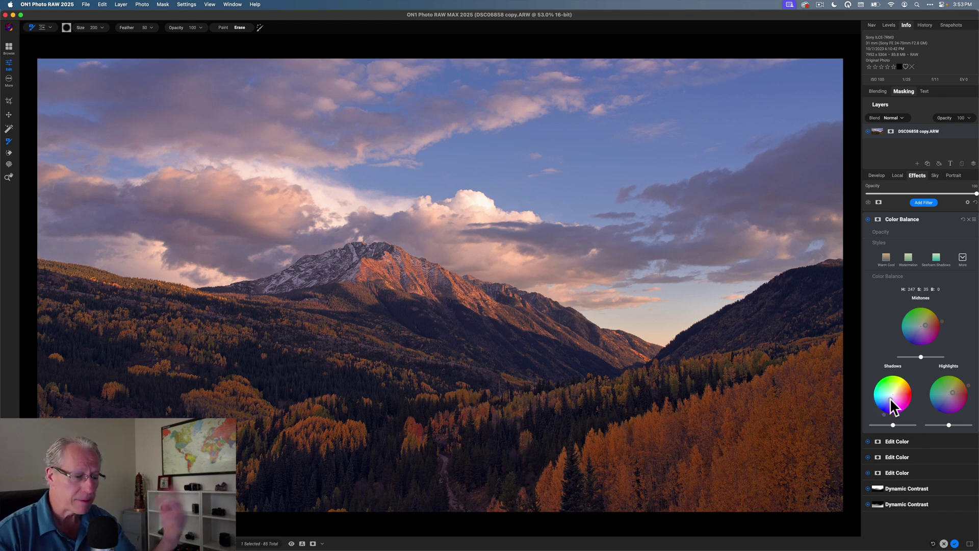
pyautogui.moveTo(888, 256); pyautogui.dragTo(880, 226)
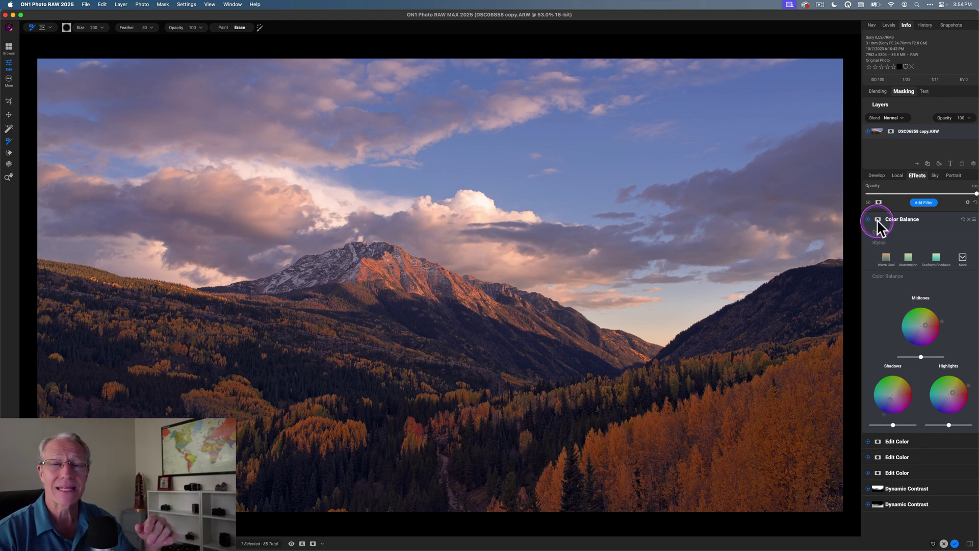
pyautogui.click(877, 219)
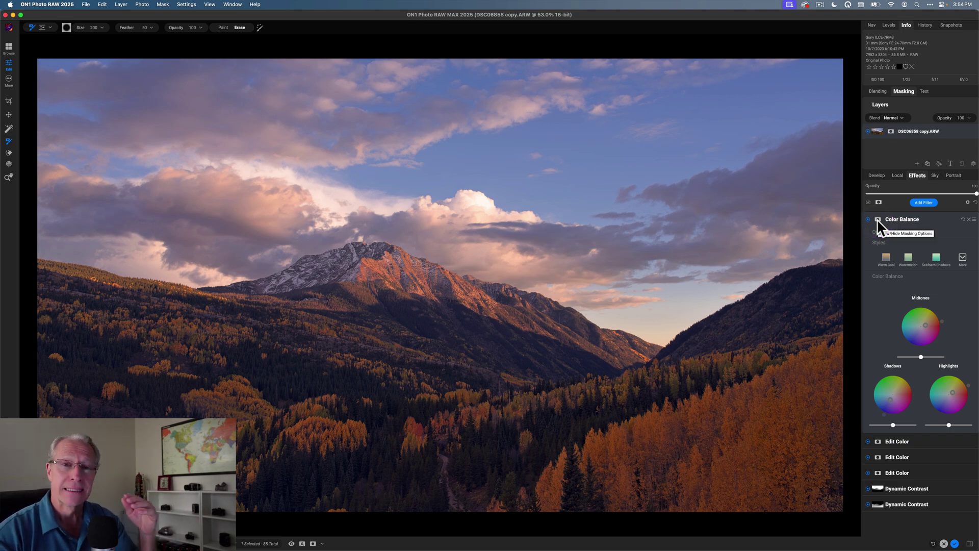
# Add a Color Range luminosity mask to Color Balance and adjust its Levels midpoint while previewing the mask.
pyautogui.click(876, 219)
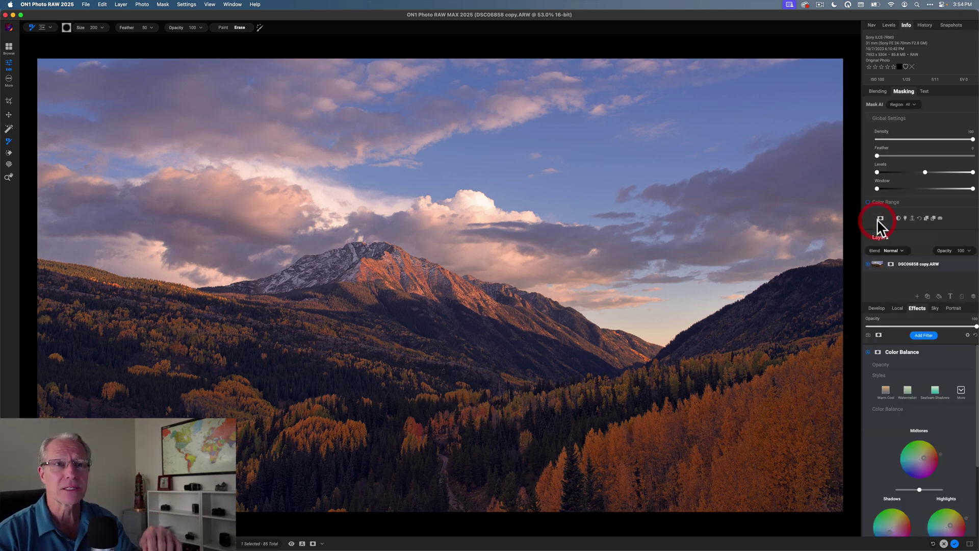
pyautogui.click(905, 219)
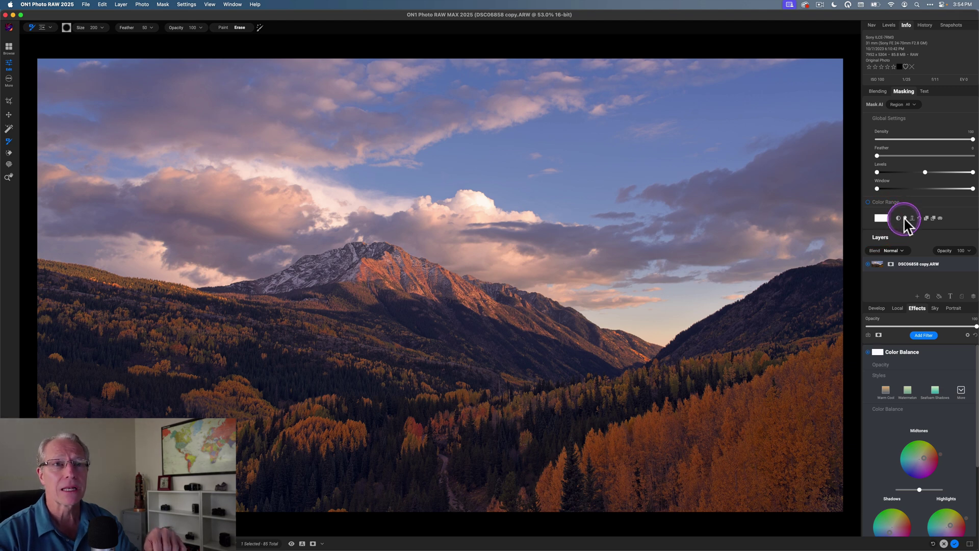
pyautogui.click(904, 219)
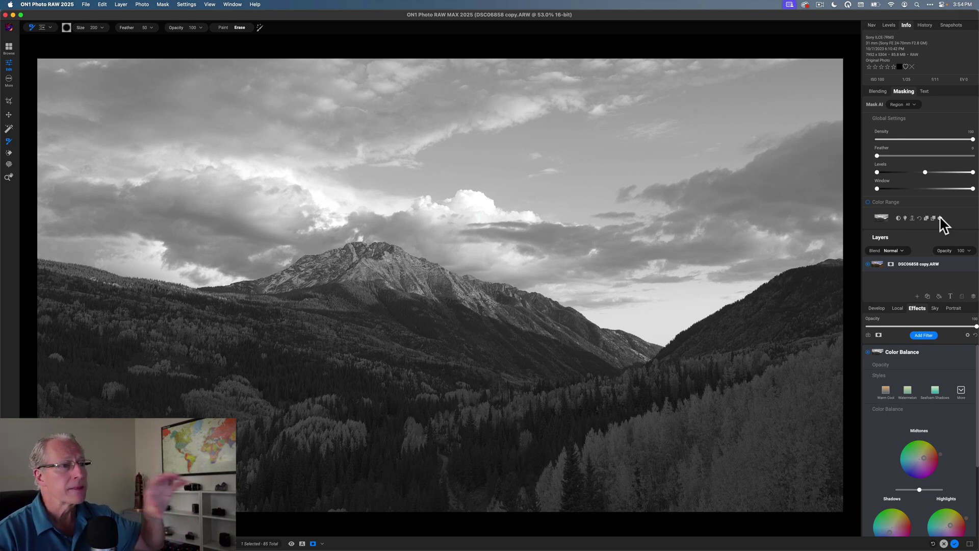
pyautogui.click(923, 173)
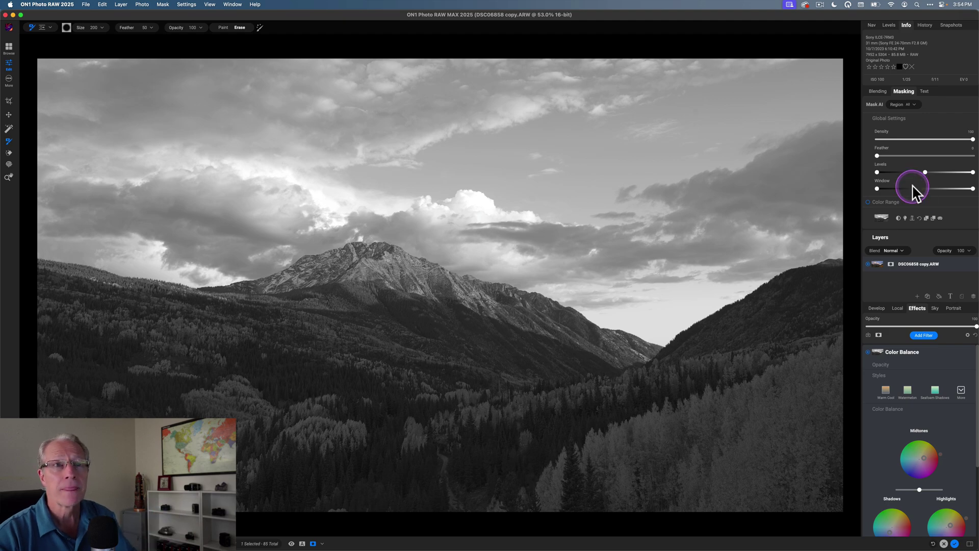
pyautogui.moveTo(923, 173)
pyautogui.mouseDown()
pyautogui.moveTo(912, 174)
pyautogui.moveTo(932, 174)
pyautogui.mouseUp()
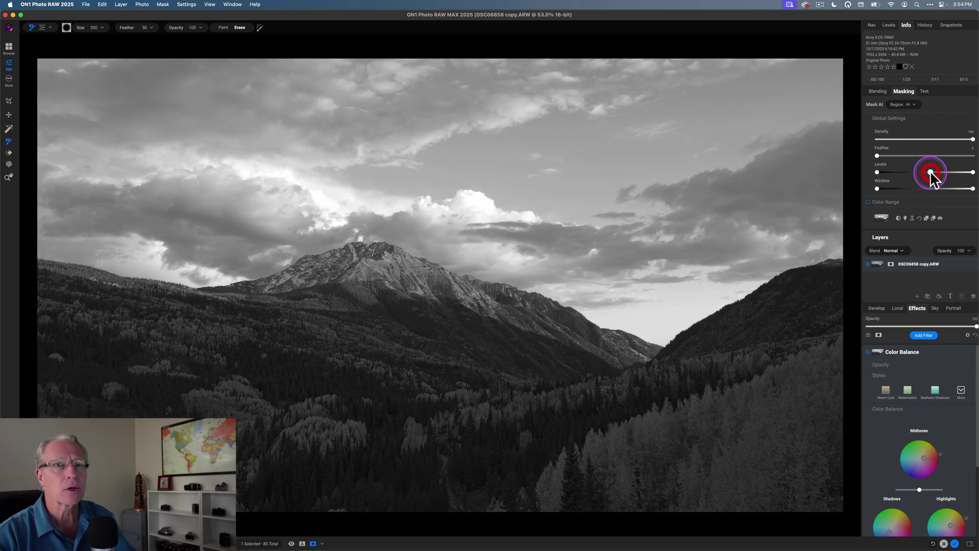
pyautogui.click(877, 172)
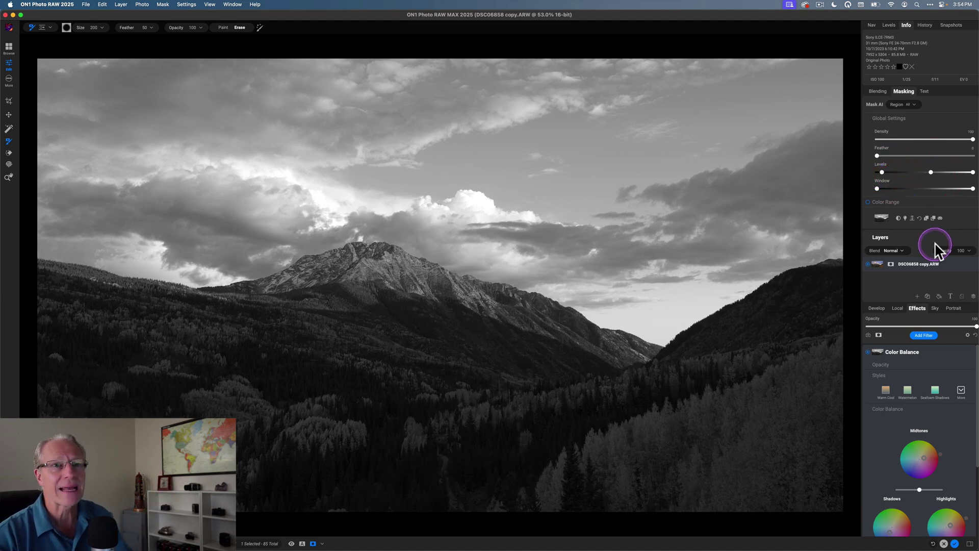
pyautogui.click(940, 218)
# Compare Color Balance off and on, then collapse its settings and masking options.
pyautogui.click(879, 358)
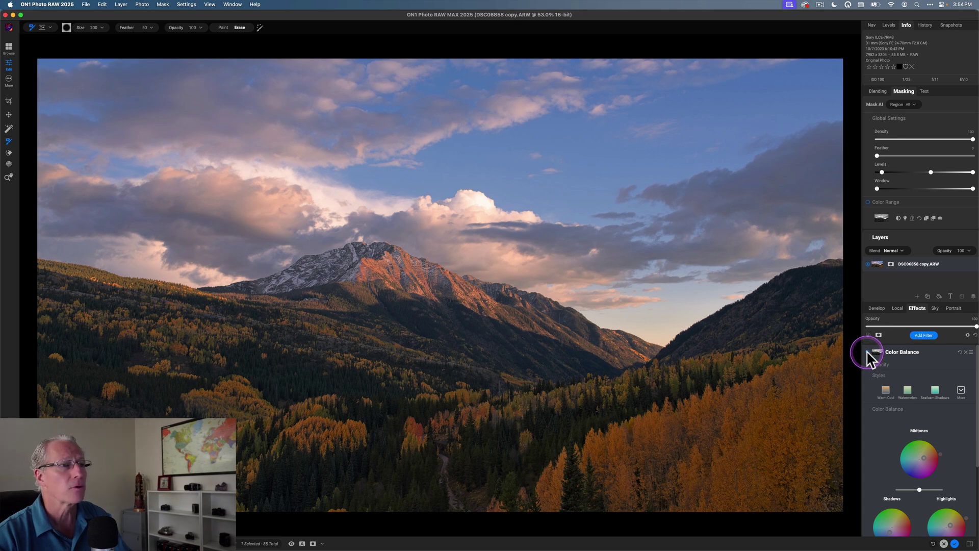
pyautogui.click(866, 352)
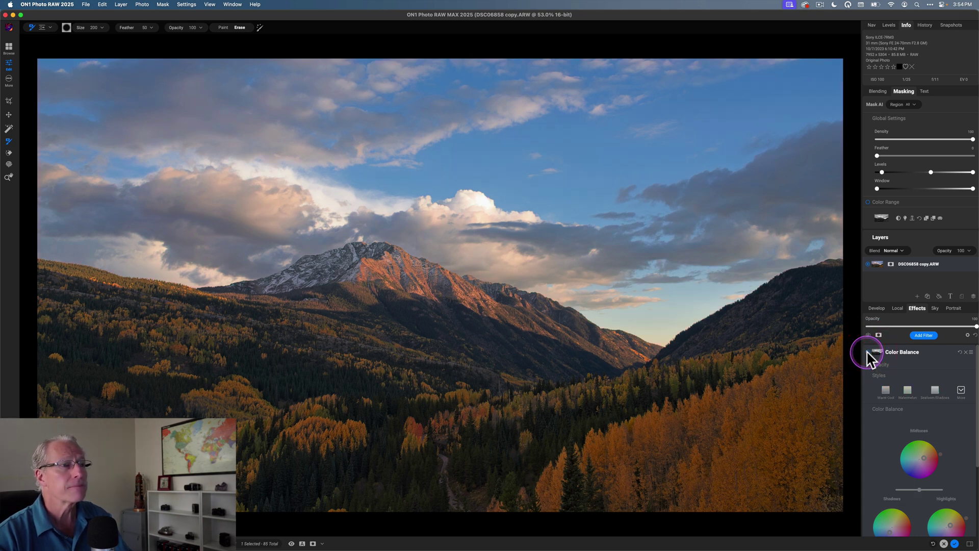
pyautogui.click(867, 351)
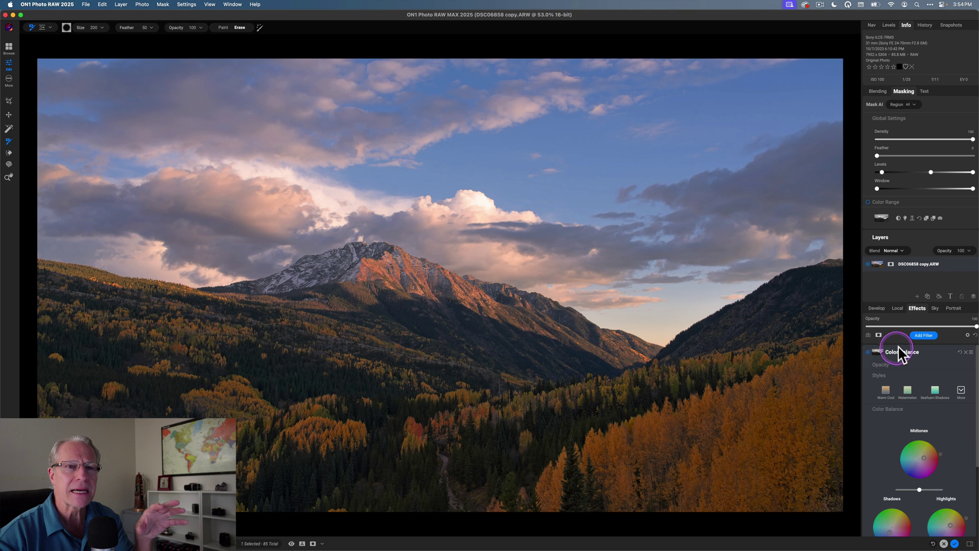
pyautogui.click(924, 354)
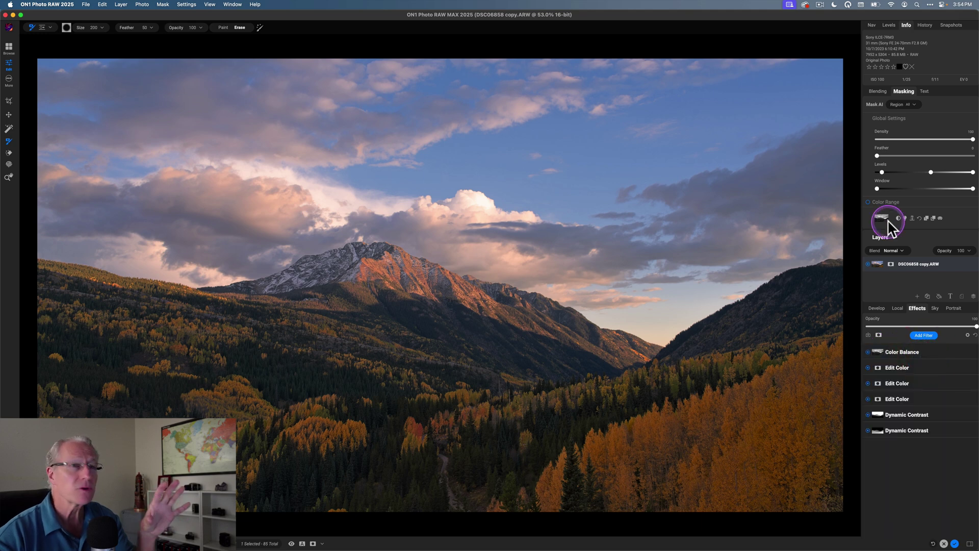
pyautogui.click(904, 93)
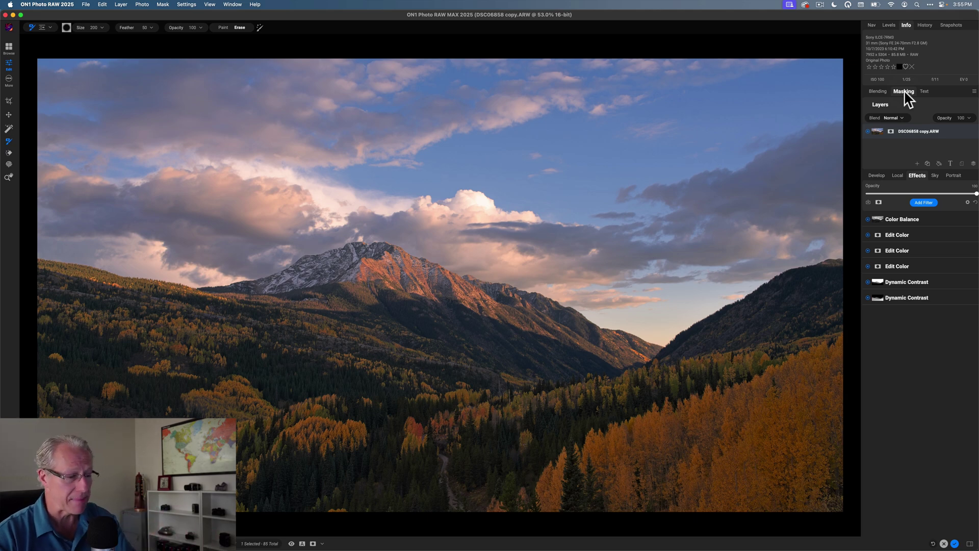
# Add a Match Color filter with Nik-CT-5.jpg as its reference image.
pyautogui.click(923, 203)
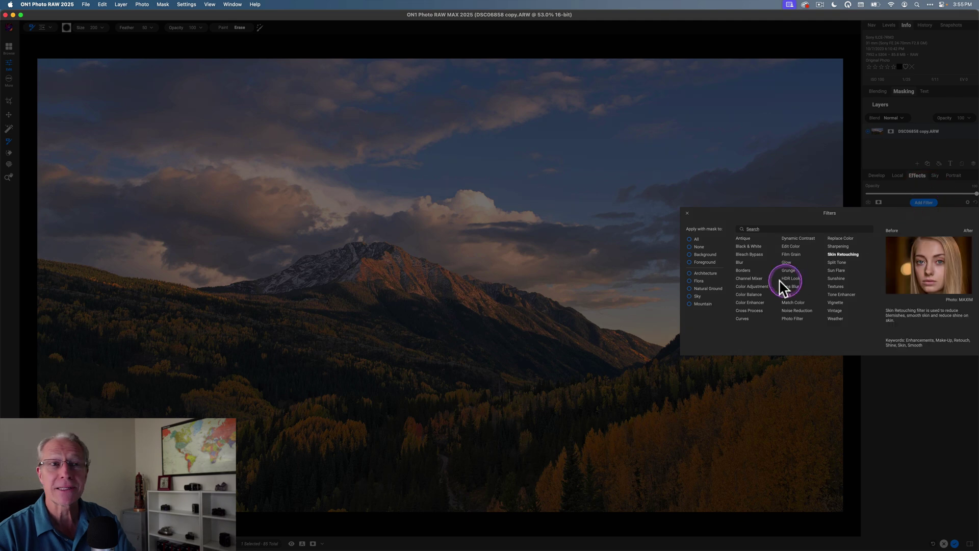
pyautogui.click(794, 303)
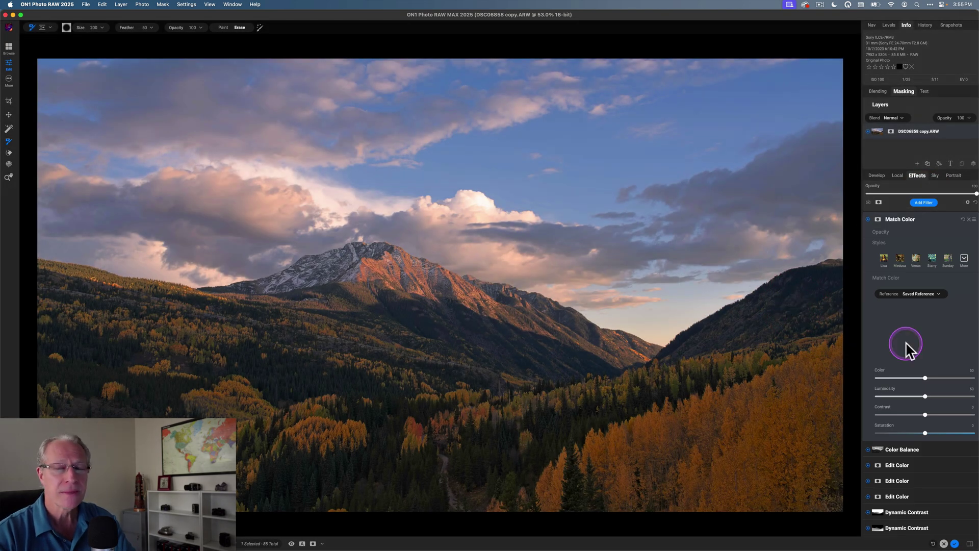
pyautogui.click(921, 294)
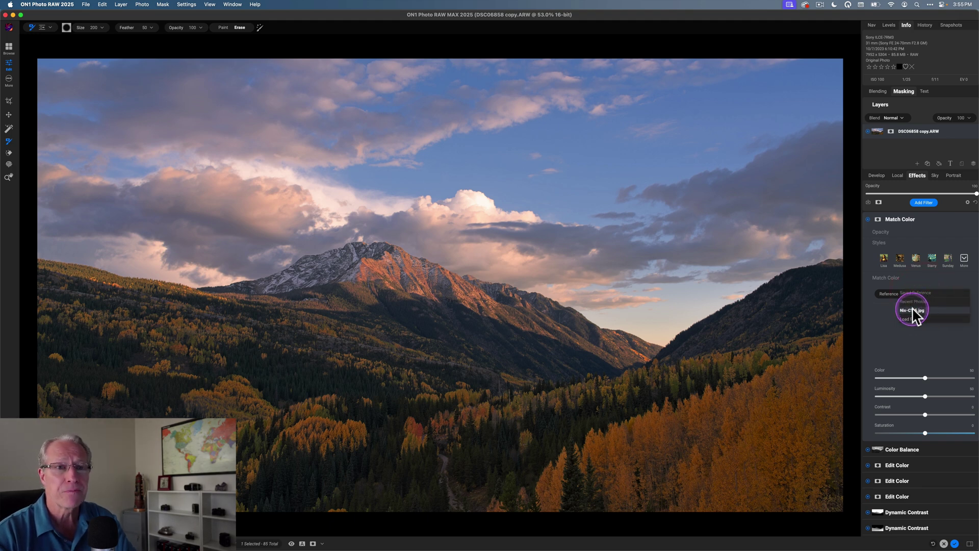
pyautogui.click(912, 311)
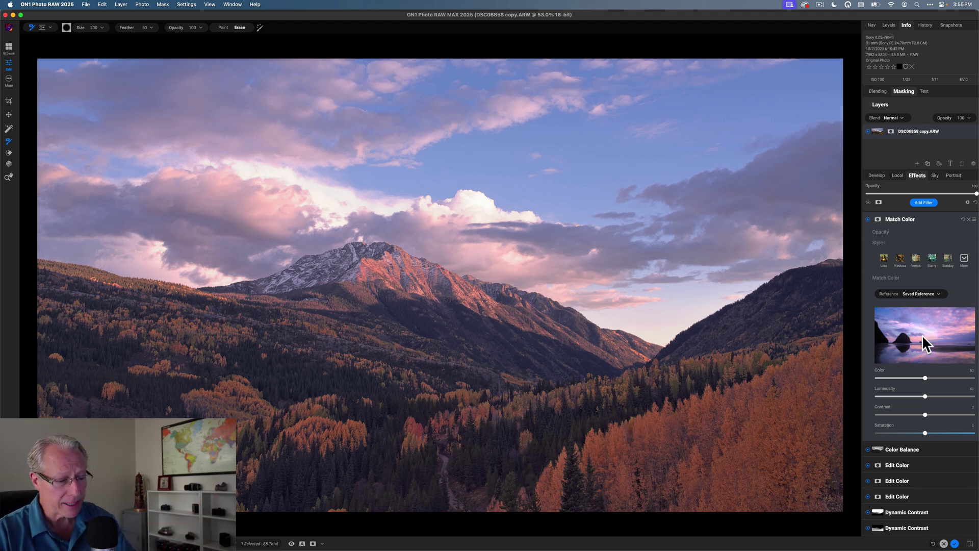
# Set Match Color to Color 21, Luminosity 22 and Contrast 18, and show its mask settings.
pyautogui.click(859, 389)
pyautogui.click(885, 352)
pyautogui.click(902, 386)
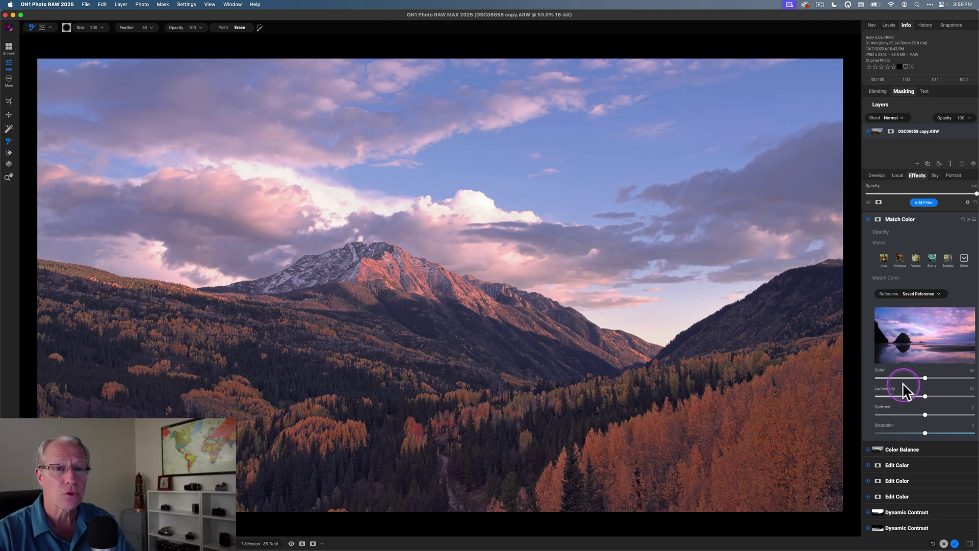
pyautogui.click(896, 378)
pyautogui.click(897, 396)
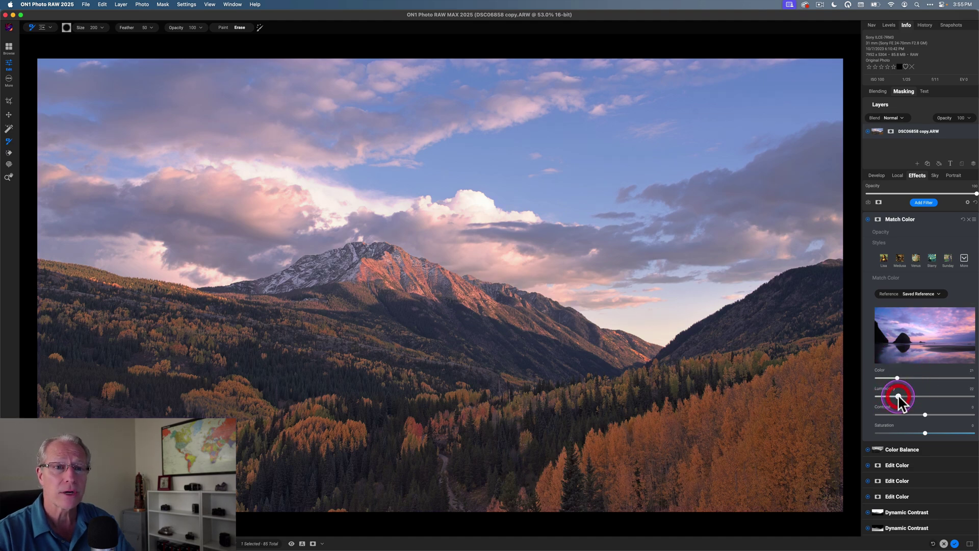
pyautogui.click(936, 413)
pyautogui.click(943, 414)
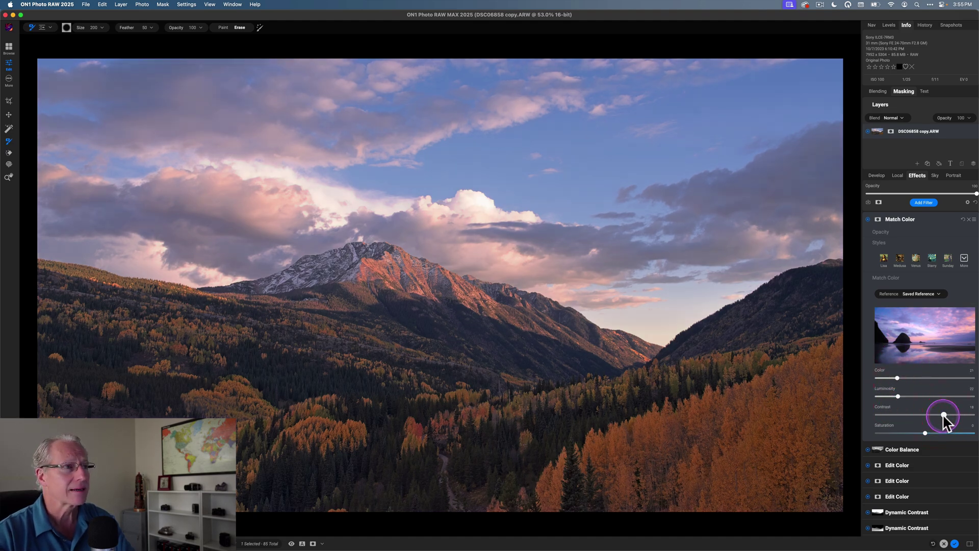
pyautogui.click(900, 258)
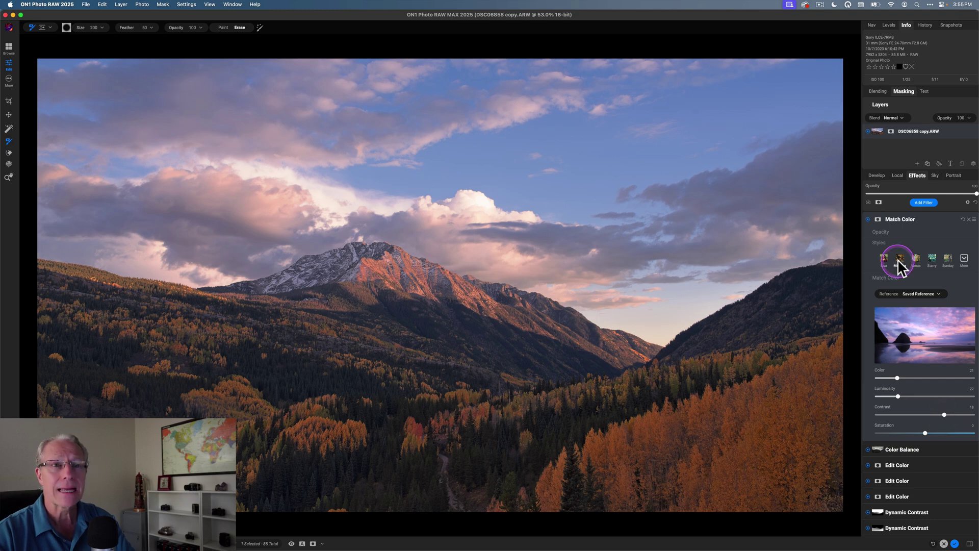
pyautogui.click(878, 219)
# Mask Match Color to bright tones via Color Range, brightening the mask's Levels to include midtones.
pyautogui.click(899, 218)
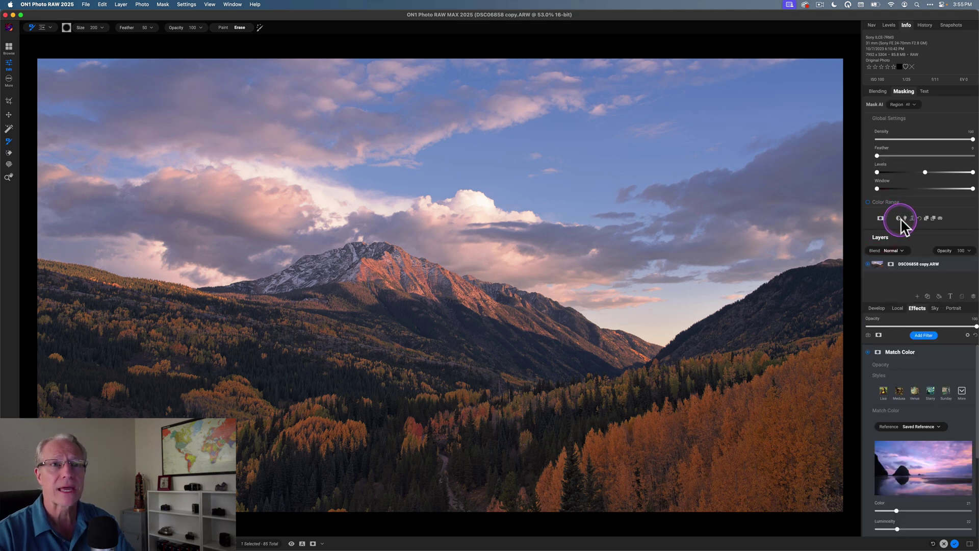
pyautogui.click(905, 218)
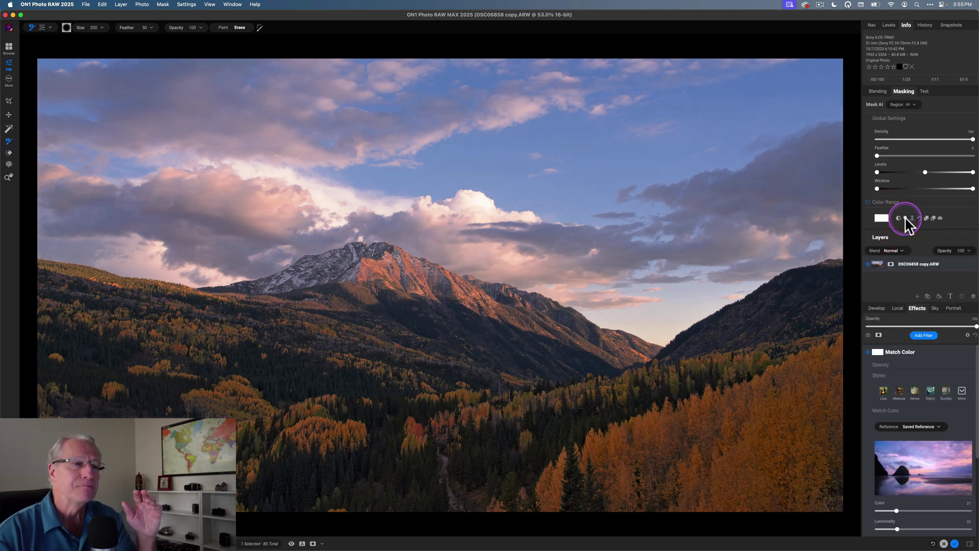
pyautogui.click(940, 218)
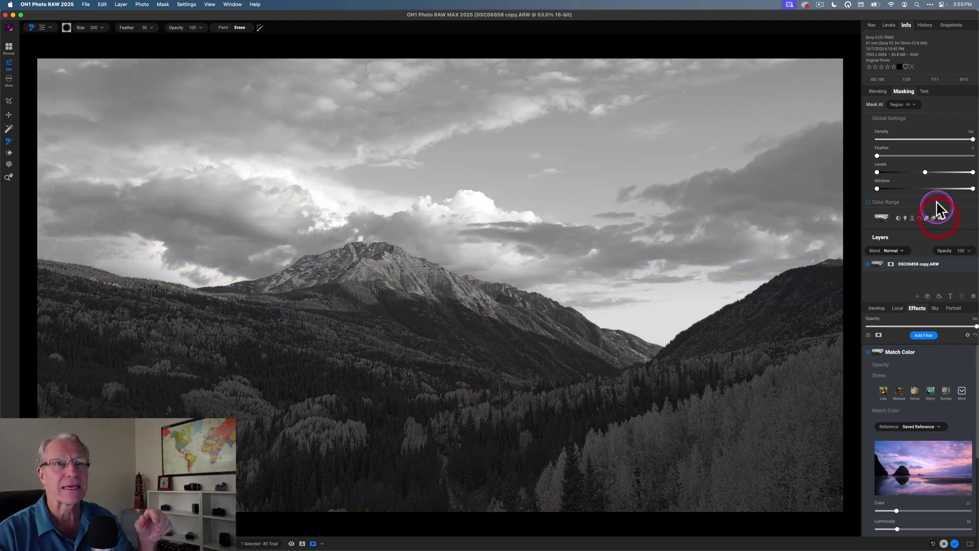
pyautogui.moveTo(925, 172); pyautogui.dragTo(885, 171)
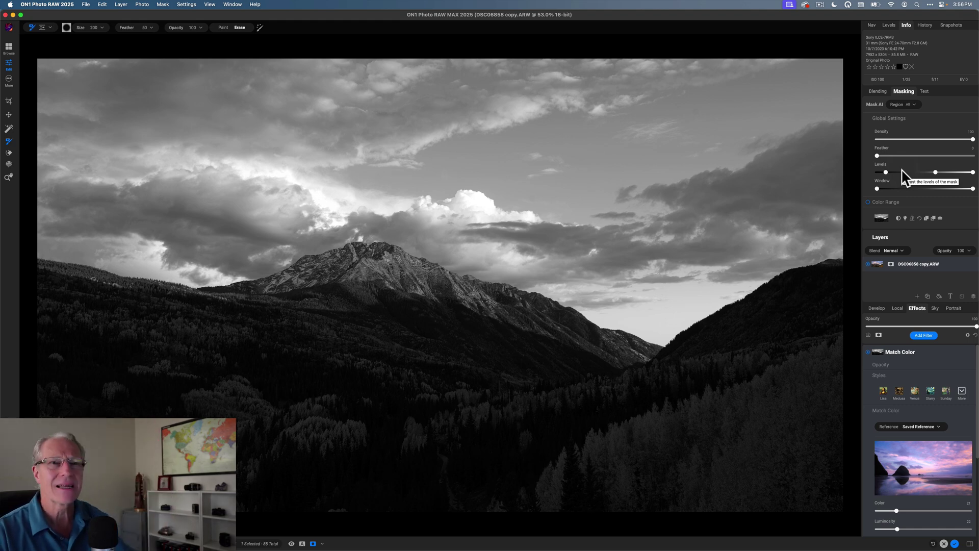
pyautogui.click(939, 218)
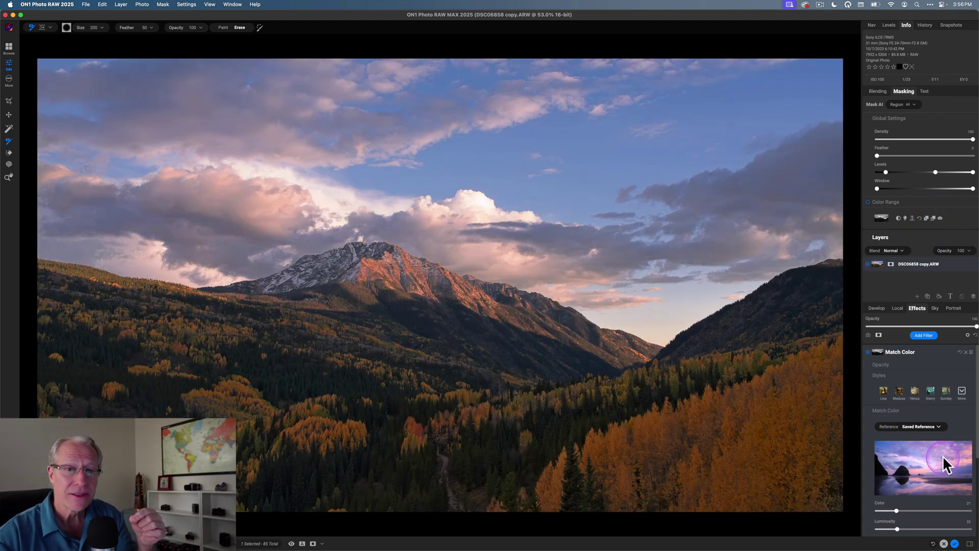
pyautogui.scroll(-2, 937, 470)
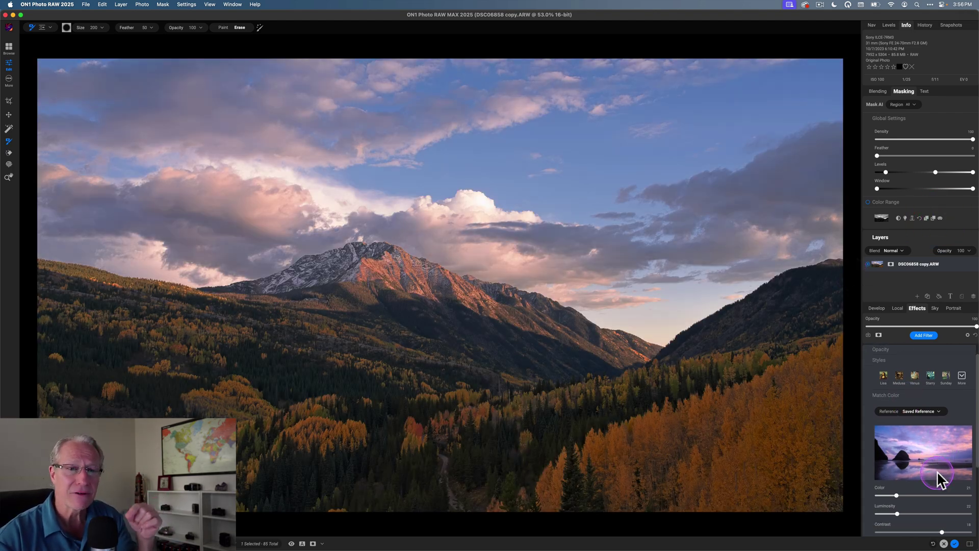
# Hide the mask settings and lower Match Color to Color 16 and Luminosity 17.
pyautogui.click(904, 92)
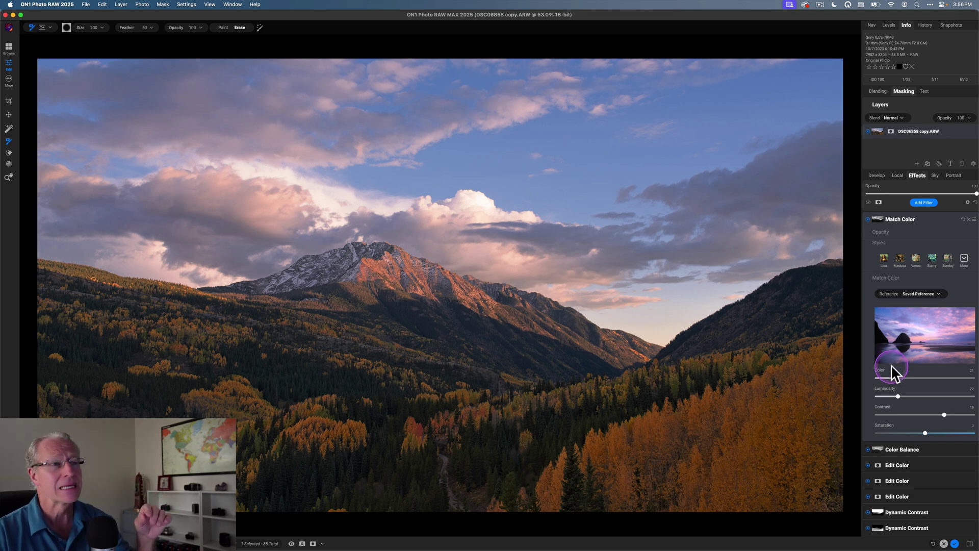
pyautogui.click(888, 383)
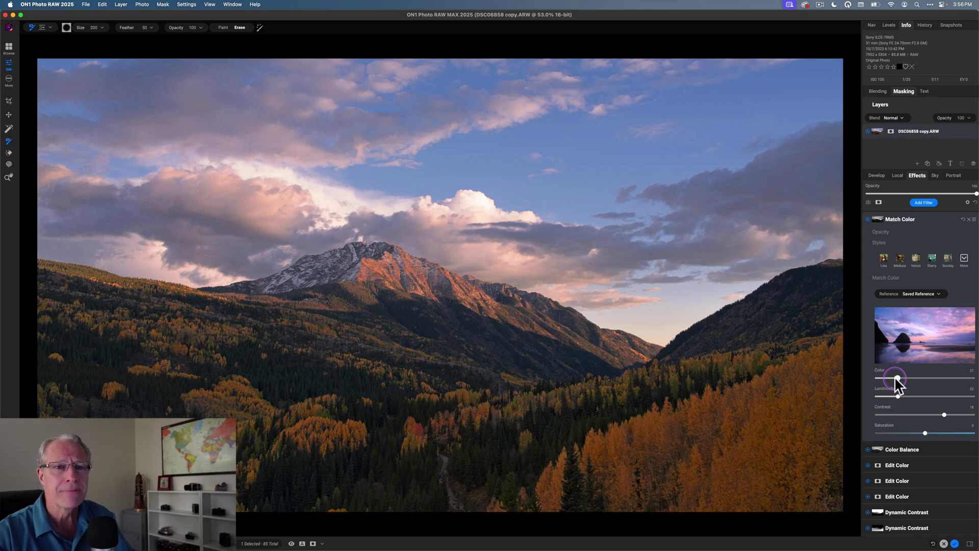
pyautogui.moveTo(892, 375); pyautogui.dragTo(893, 396)
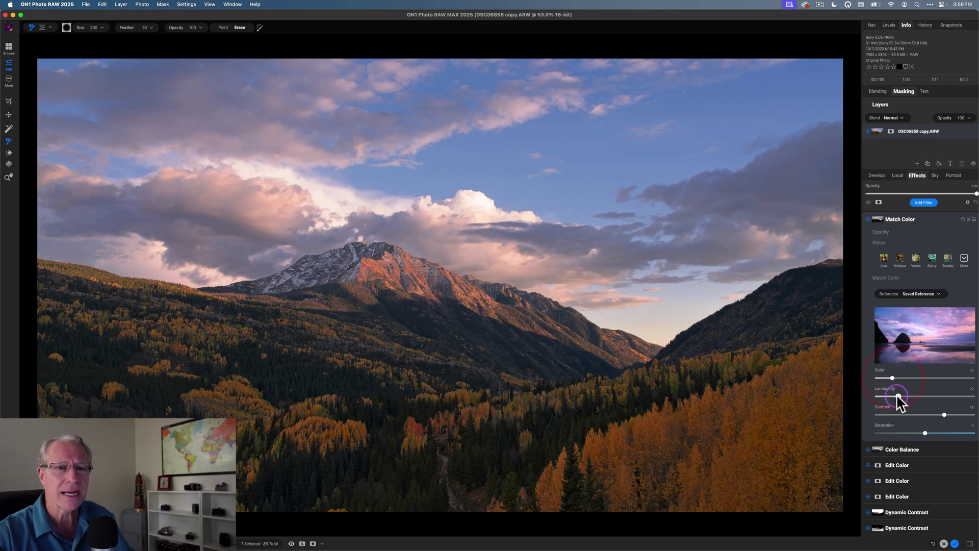
pyautogui.click(878, 265)
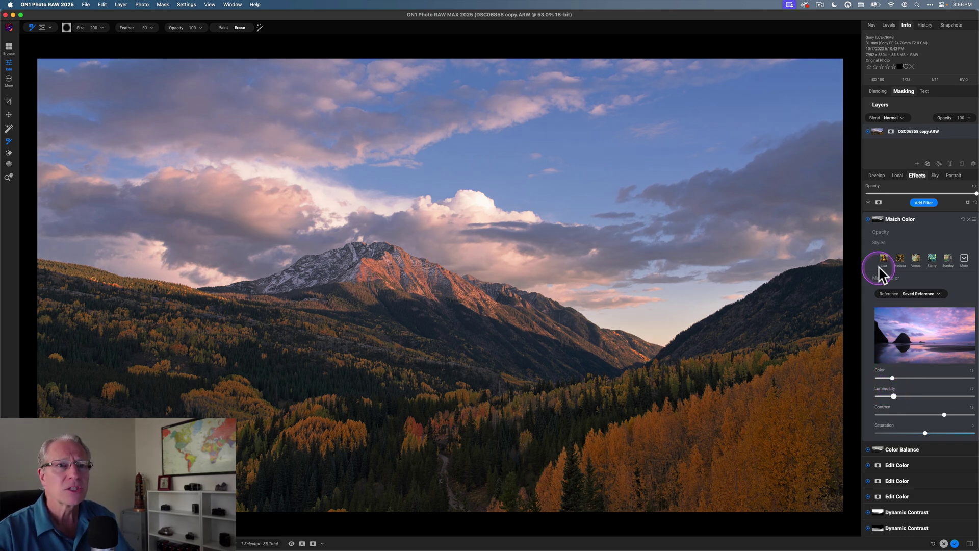
# Compare the image with Match Color off and on, then collapse the filter.
pyautogui.click(868, 219)
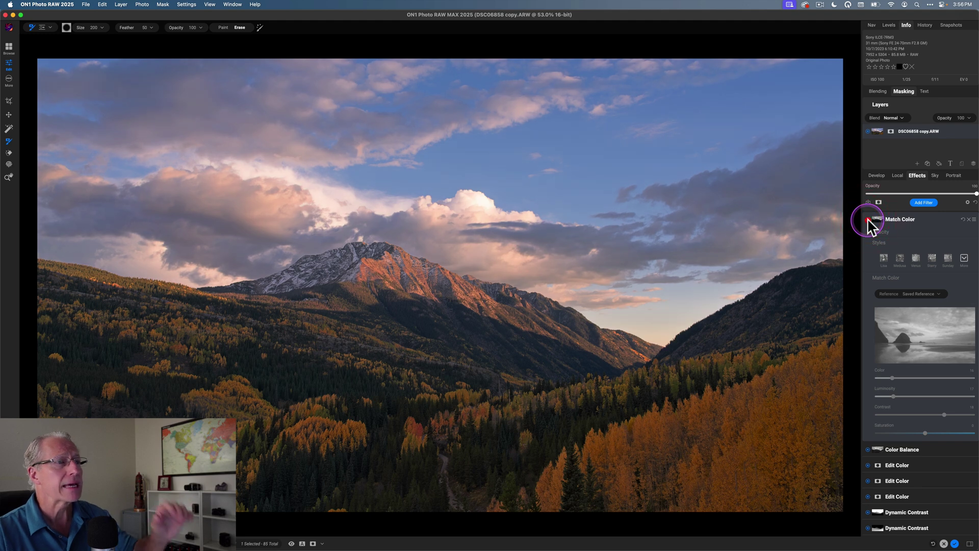
pyautogui.click(868, 219)
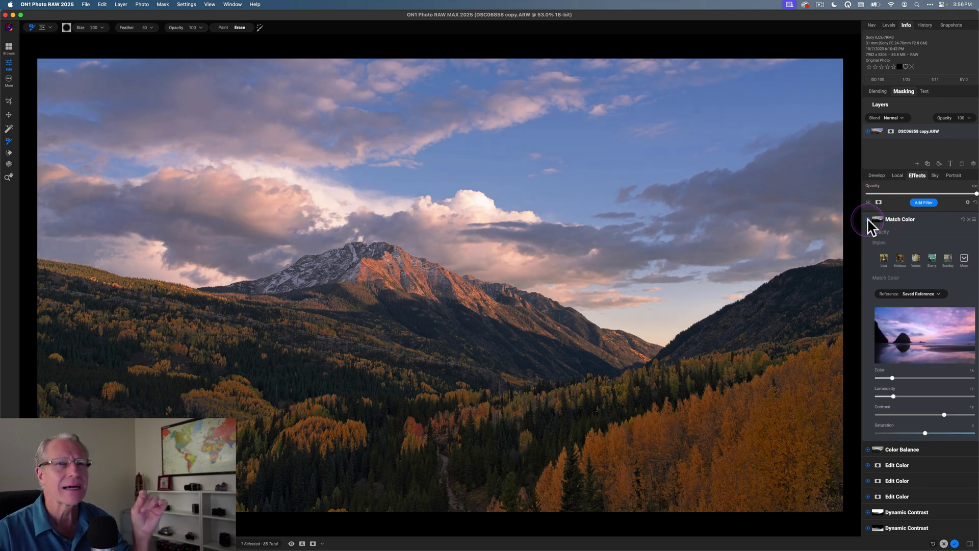
pyautogui.click(919, 218)
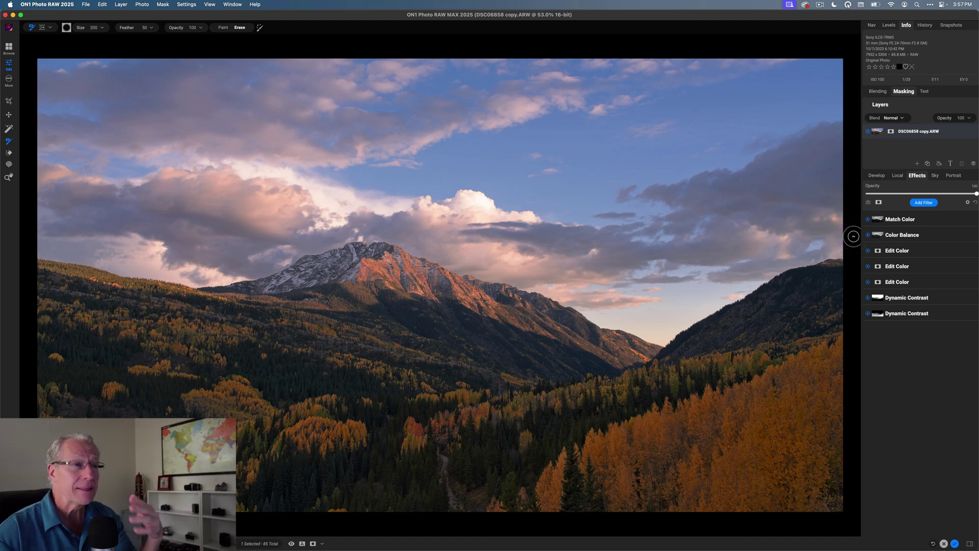
pyautogui.press('\\')
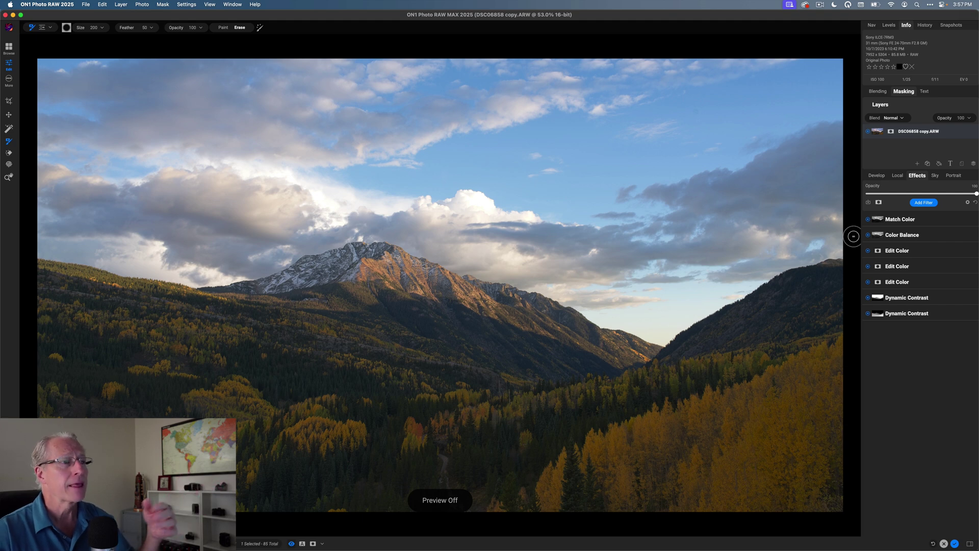
pyautogui.press('\\')
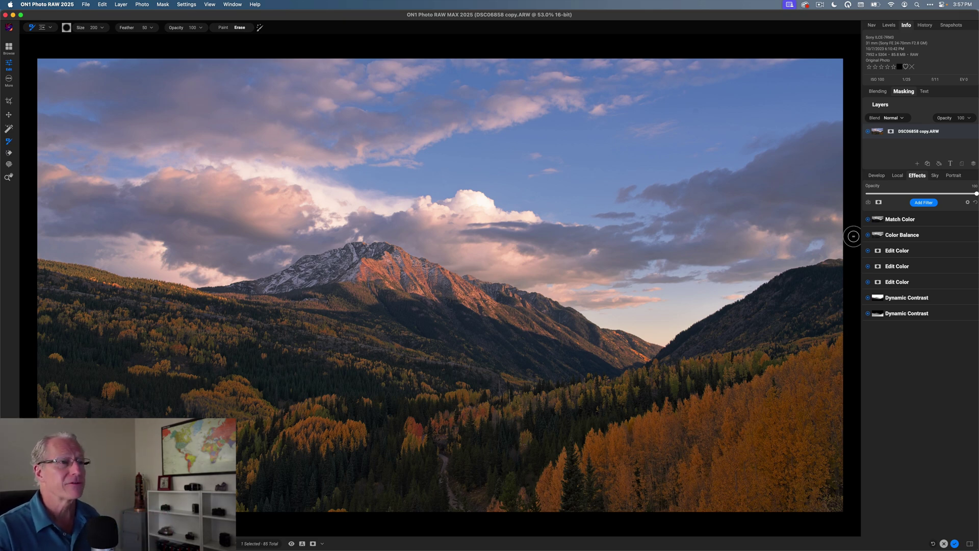
pyautogui.press('p')
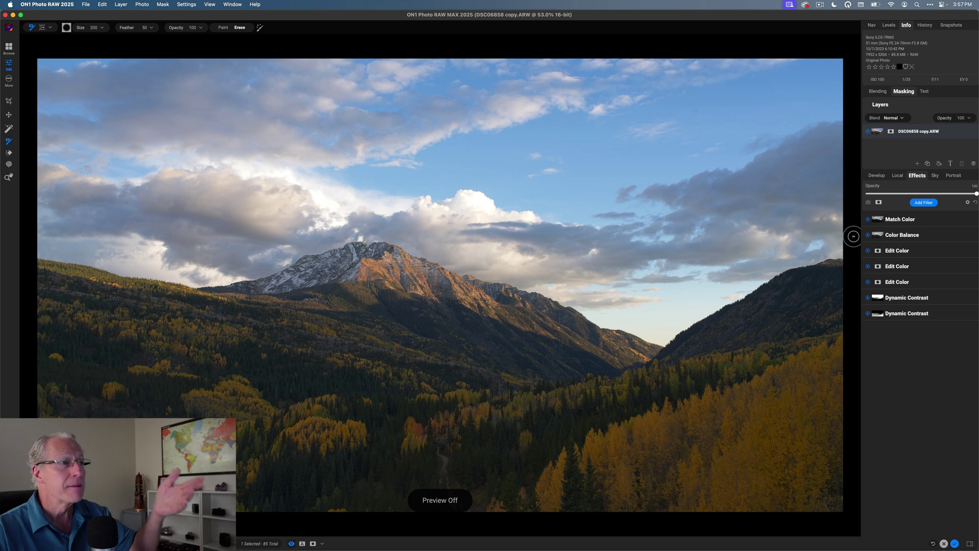
pyautogui.press('\\')
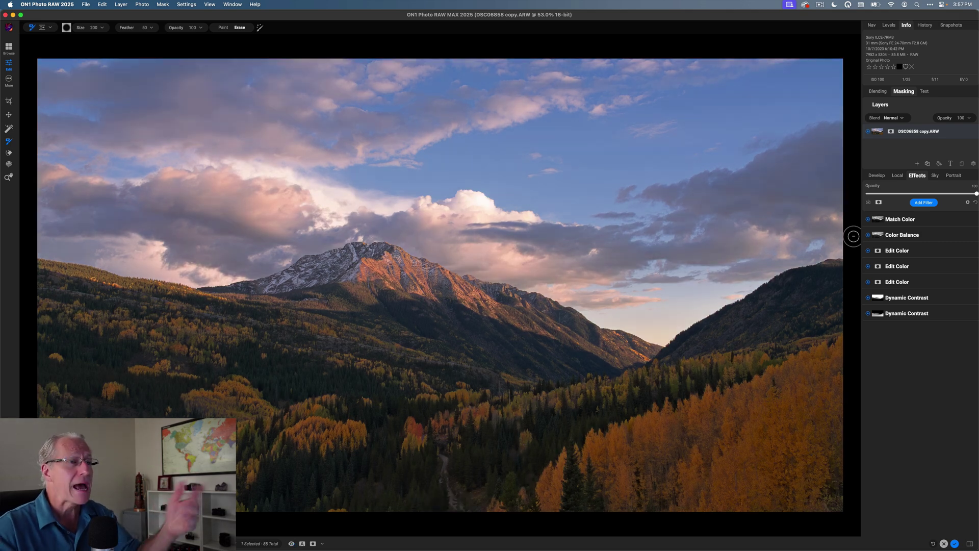